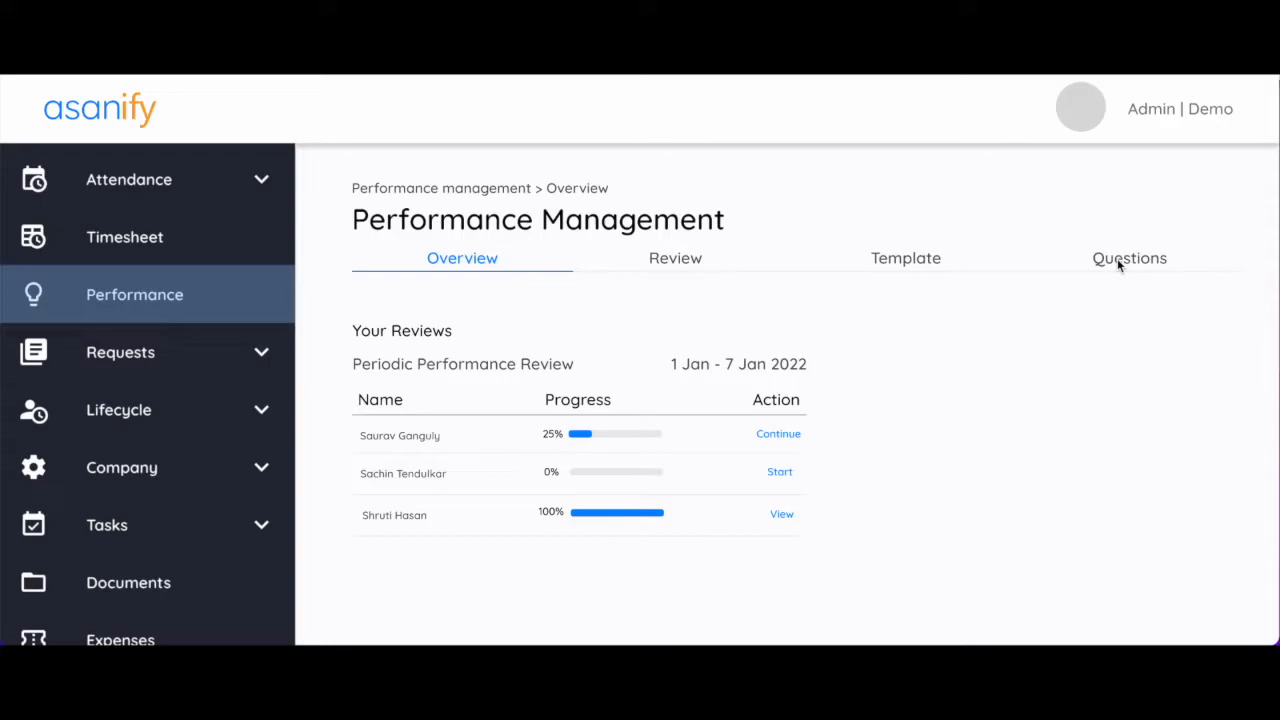
Step: Examine the company's question bank, including each question's response type and the available question actions
scroll(852, 413, "down", 1)
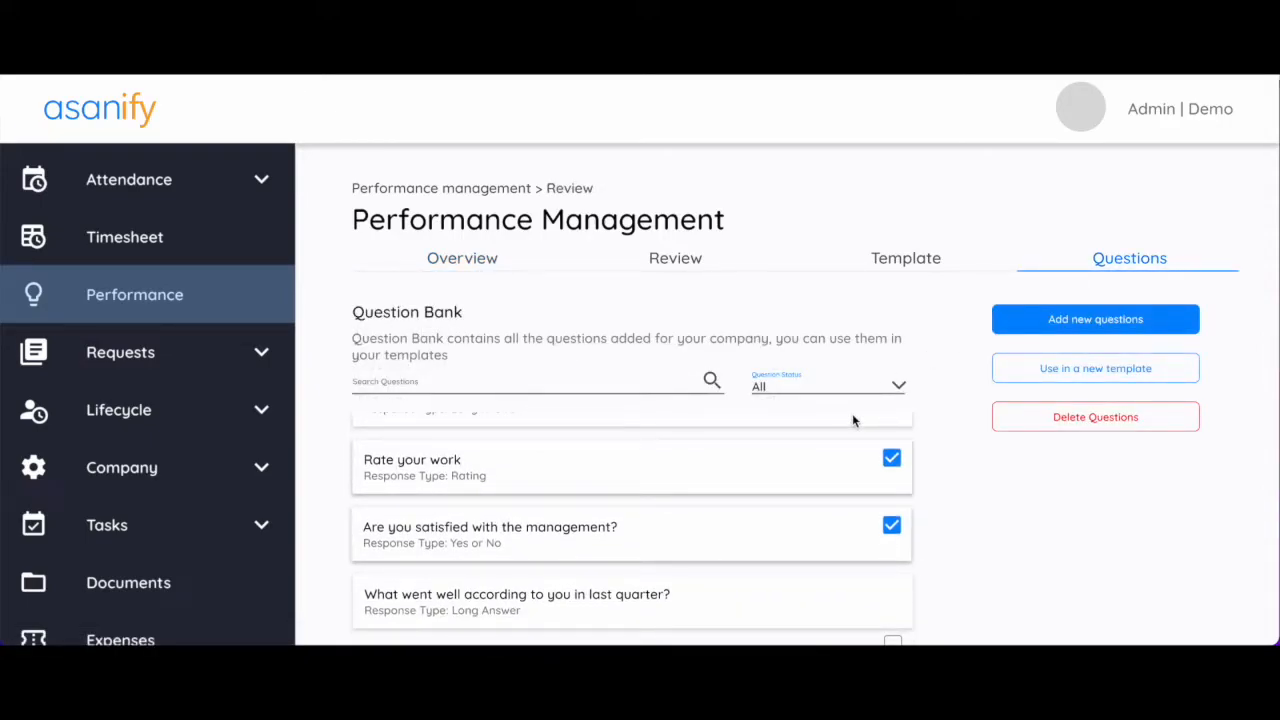
scroll(852, 415, "up", 1)
scroll(852, 415, "down", 1)
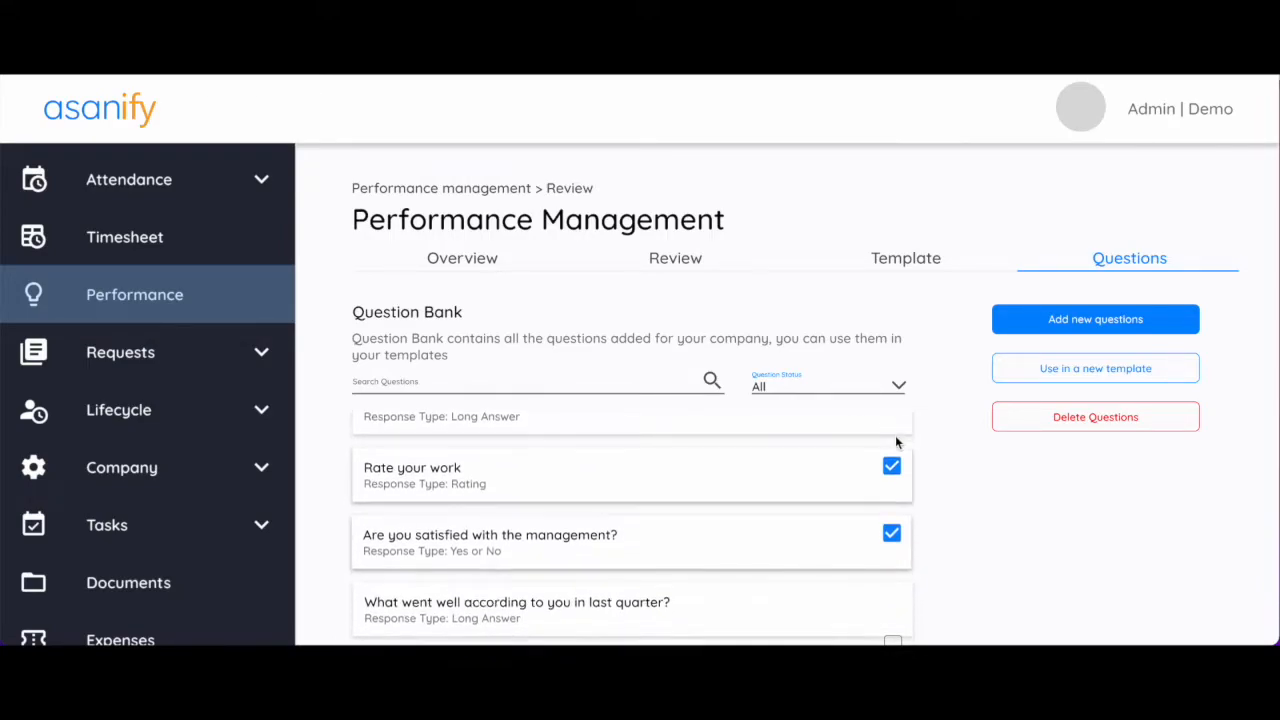
scroll(895, 435, "down", 1)
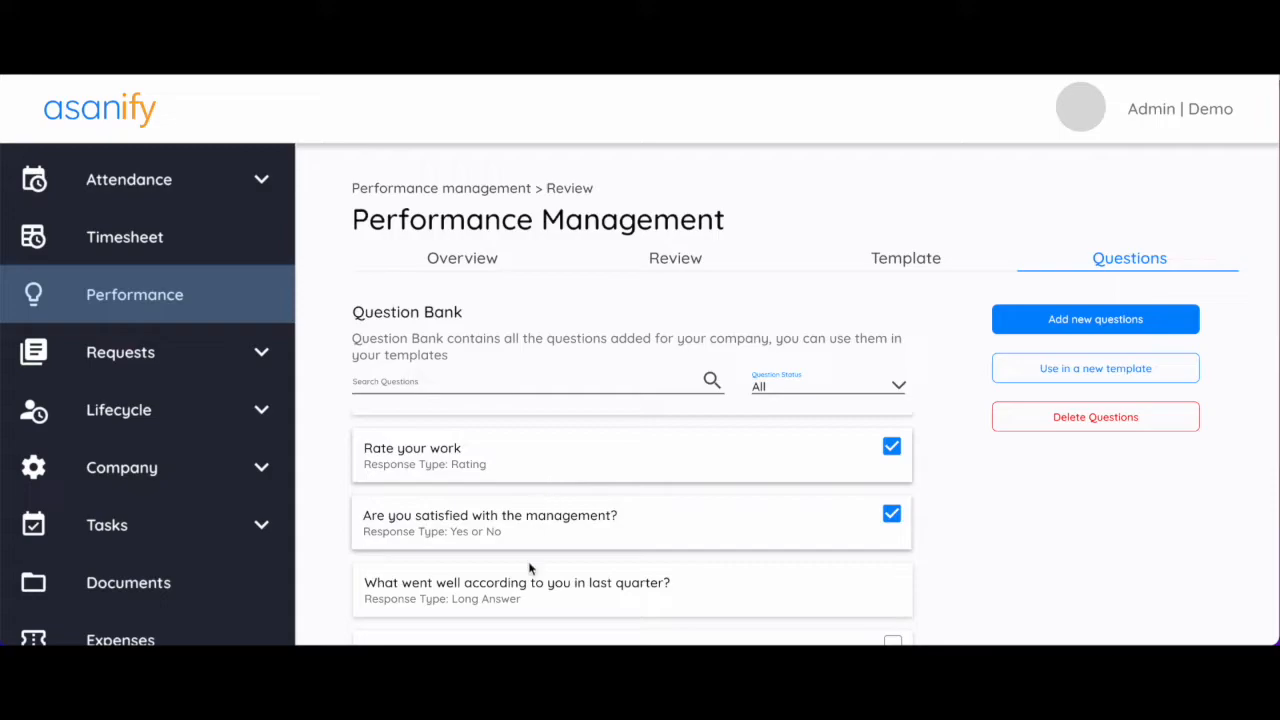
scroll(530, 568, "down", 1)
scroll(612, 486, "up", 1)
scroll(705, 506, "down", 1)
scroll(705, 506, "down", 1)
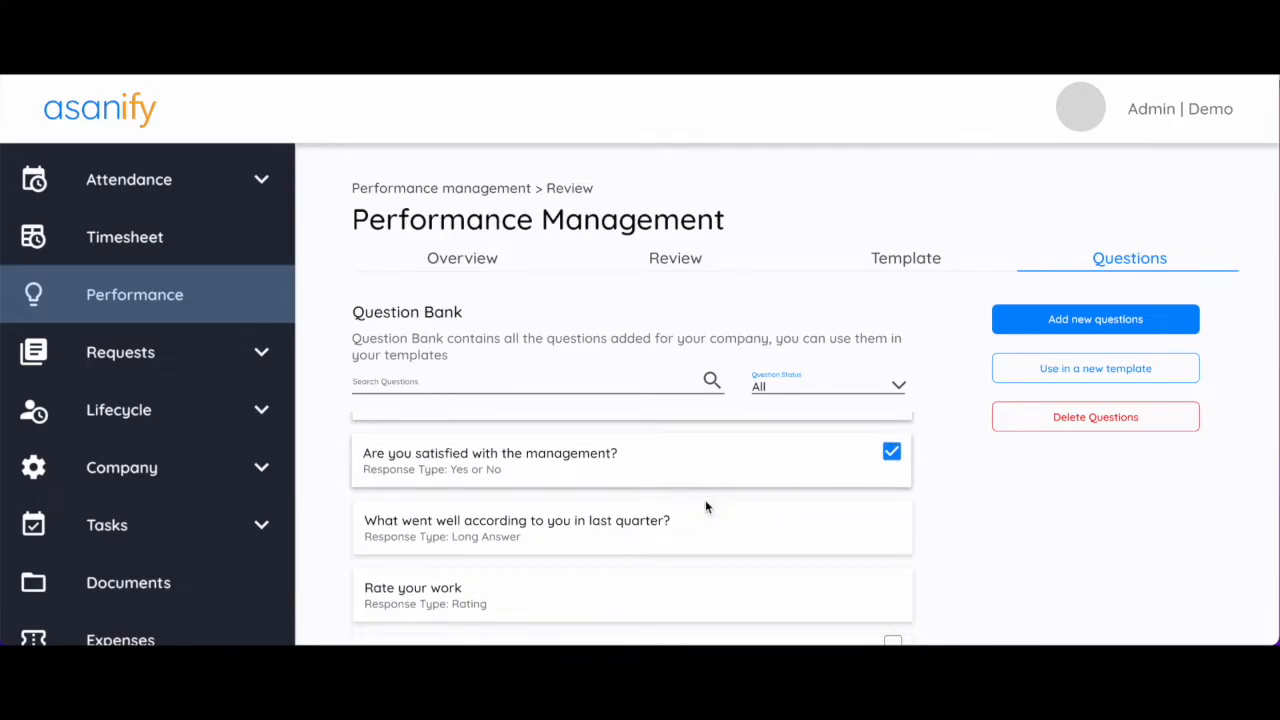
scroll(705, 500, "down", 4)
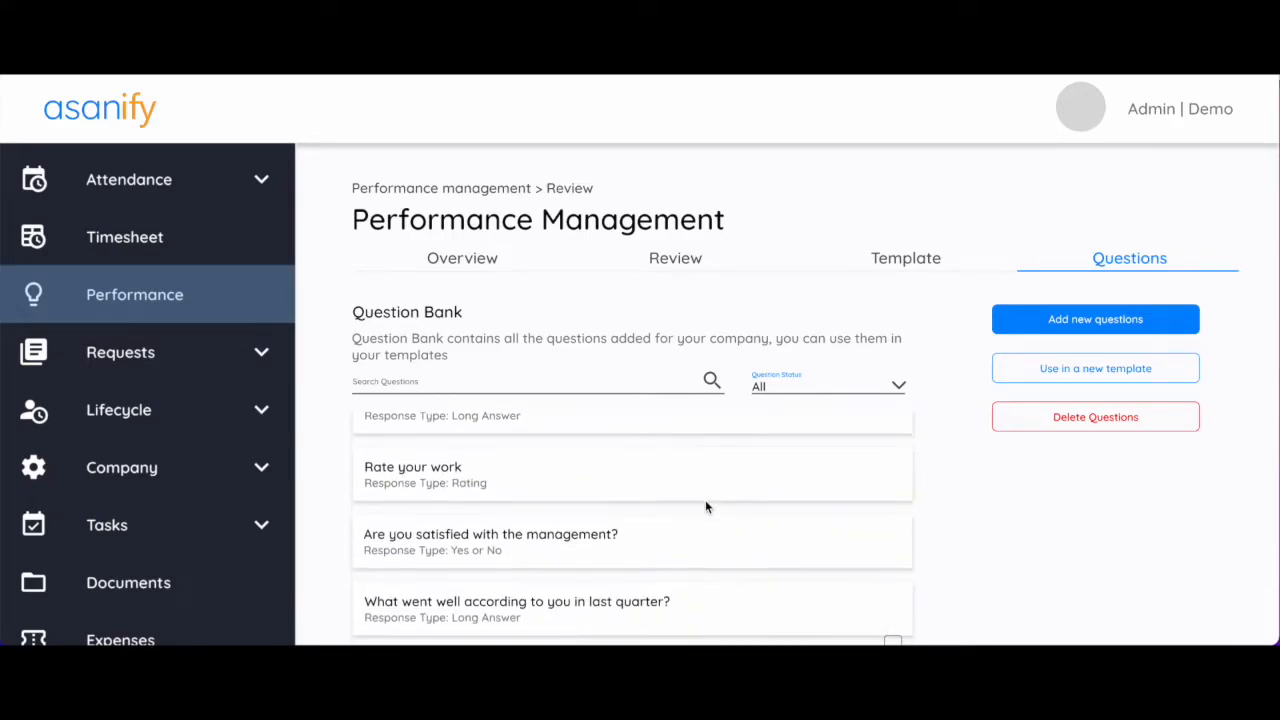
scroll(957, 531, "down", 3)
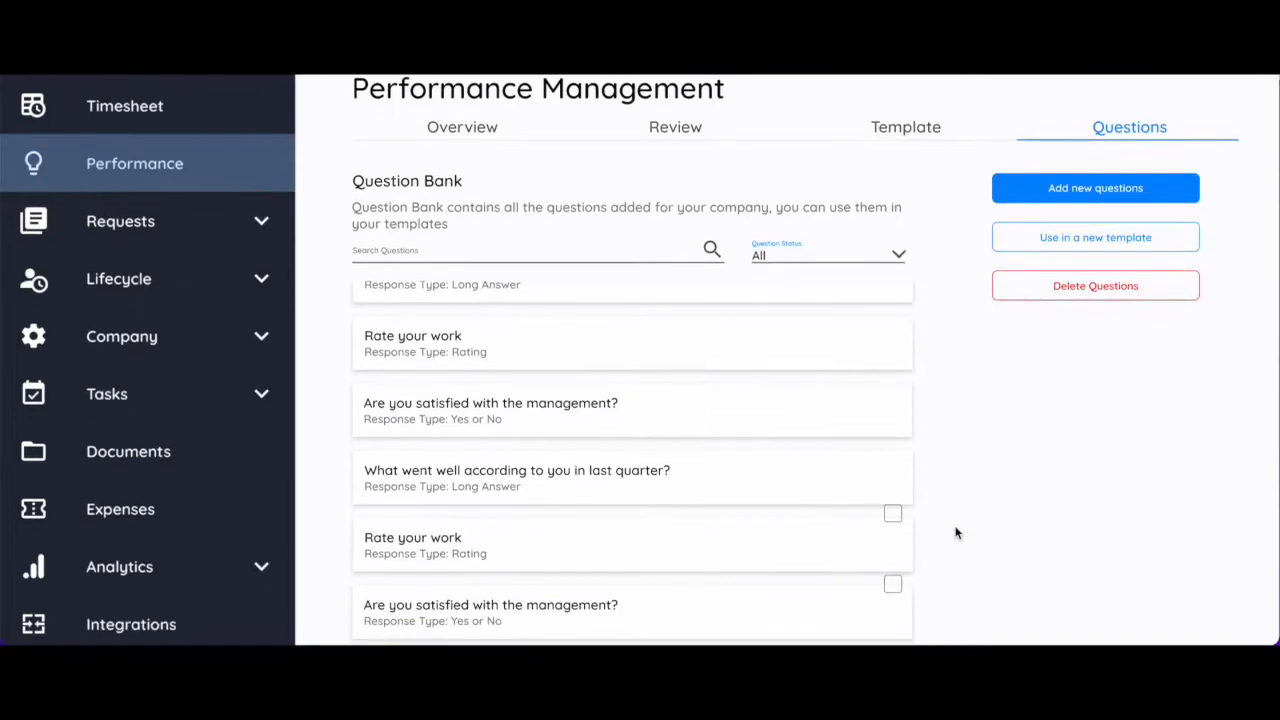
scroll(952, 401, "down", 1)
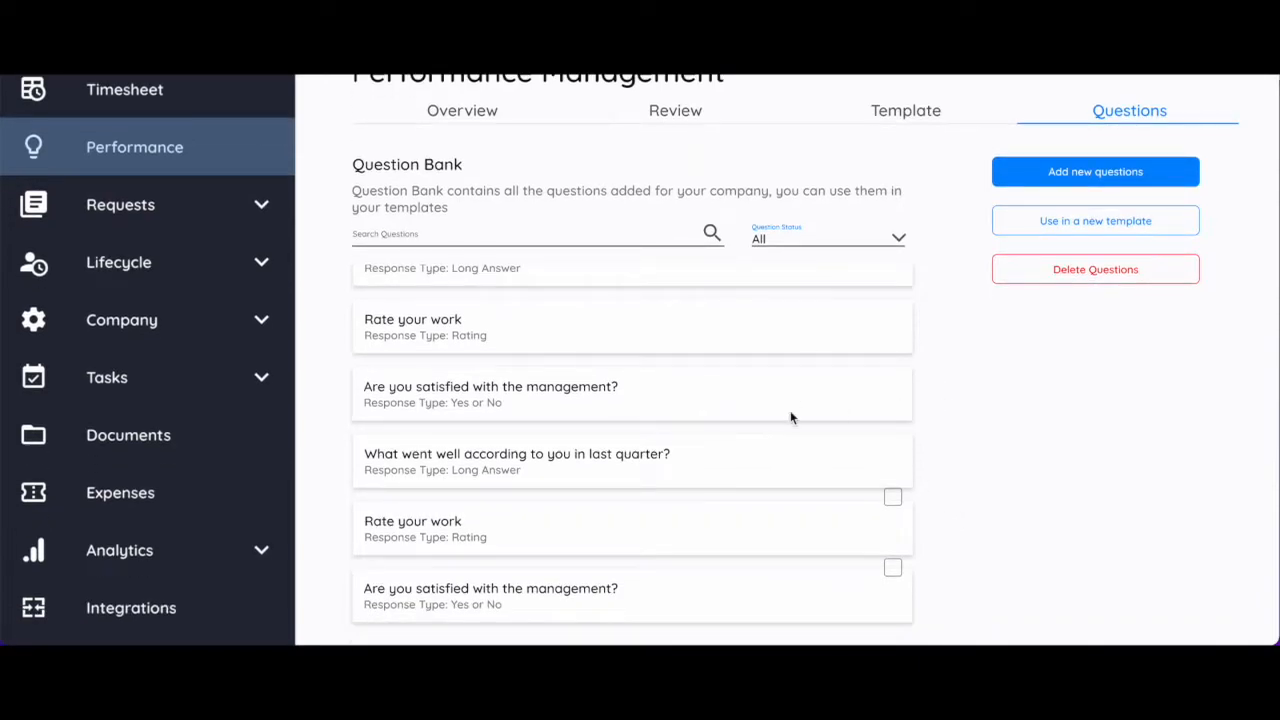
scroll(790, 415, "up", 1)
scroll(790, 417, "up", 3)
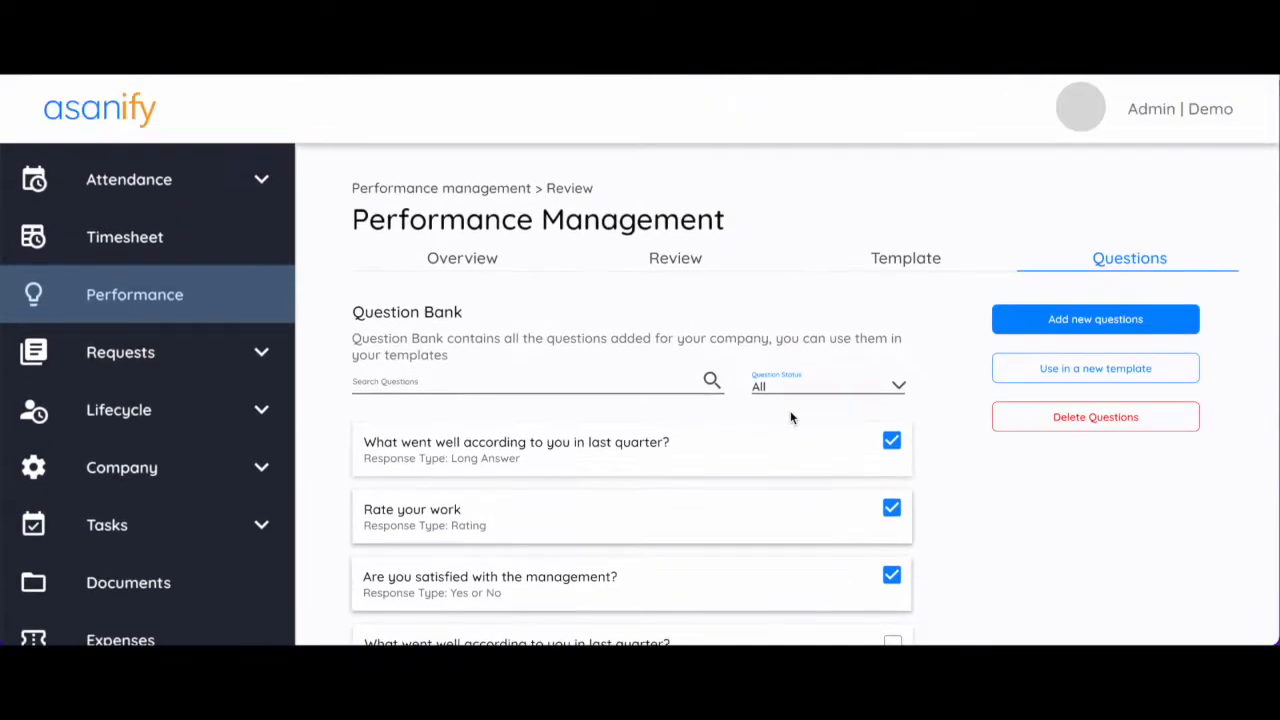
Step: Start a new review template and continue past its basic details, leaving the name and description empty
left_click(916, 256)
scroll(886, 423, "down", 1)
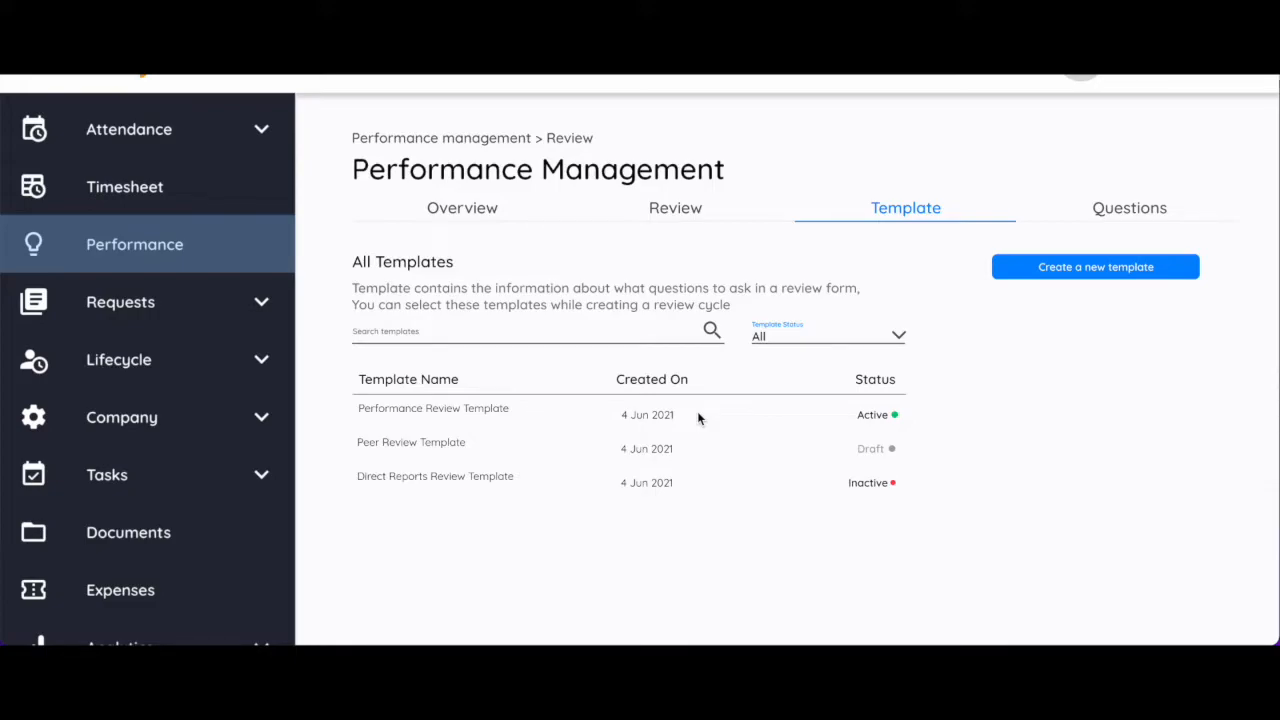
left_click(1094, 268)
scroll(785, 382, "down", 2)
scroll(583, 483, "down", 1)
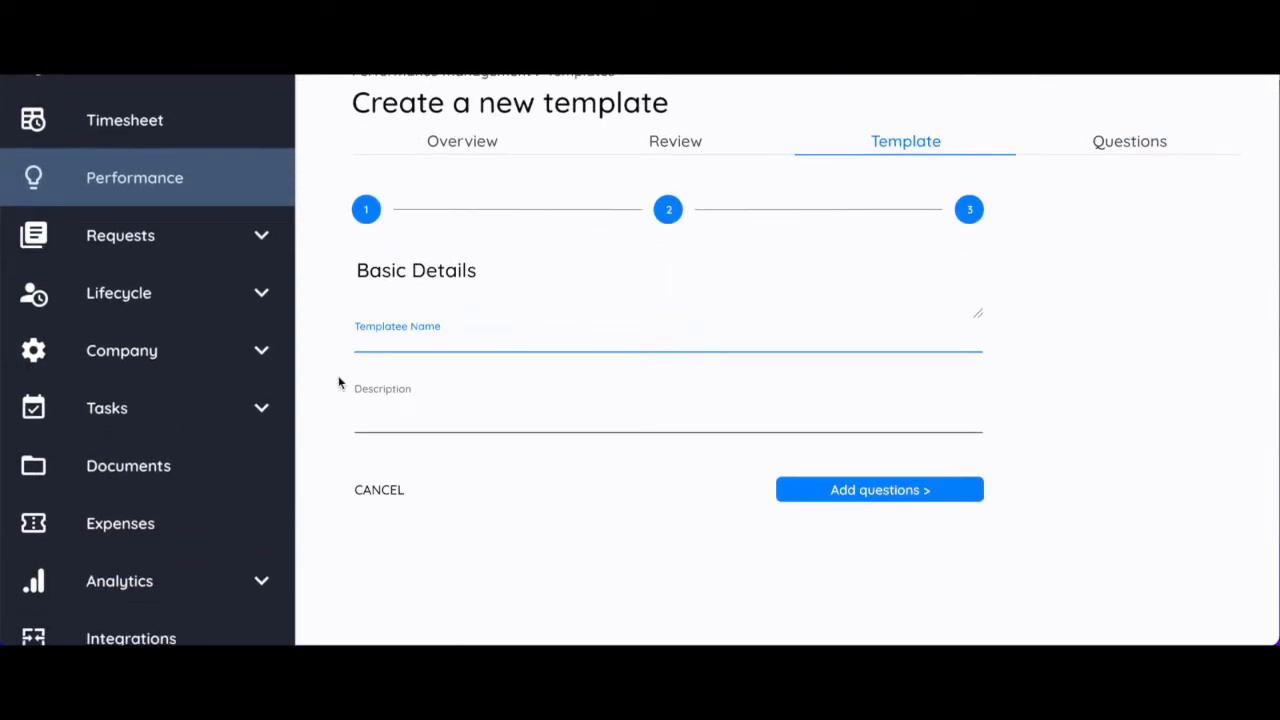
left_click(884, 489)
Step: Add the three checked questions from the question list to the new template
scroll(750, 388, "down", 2)
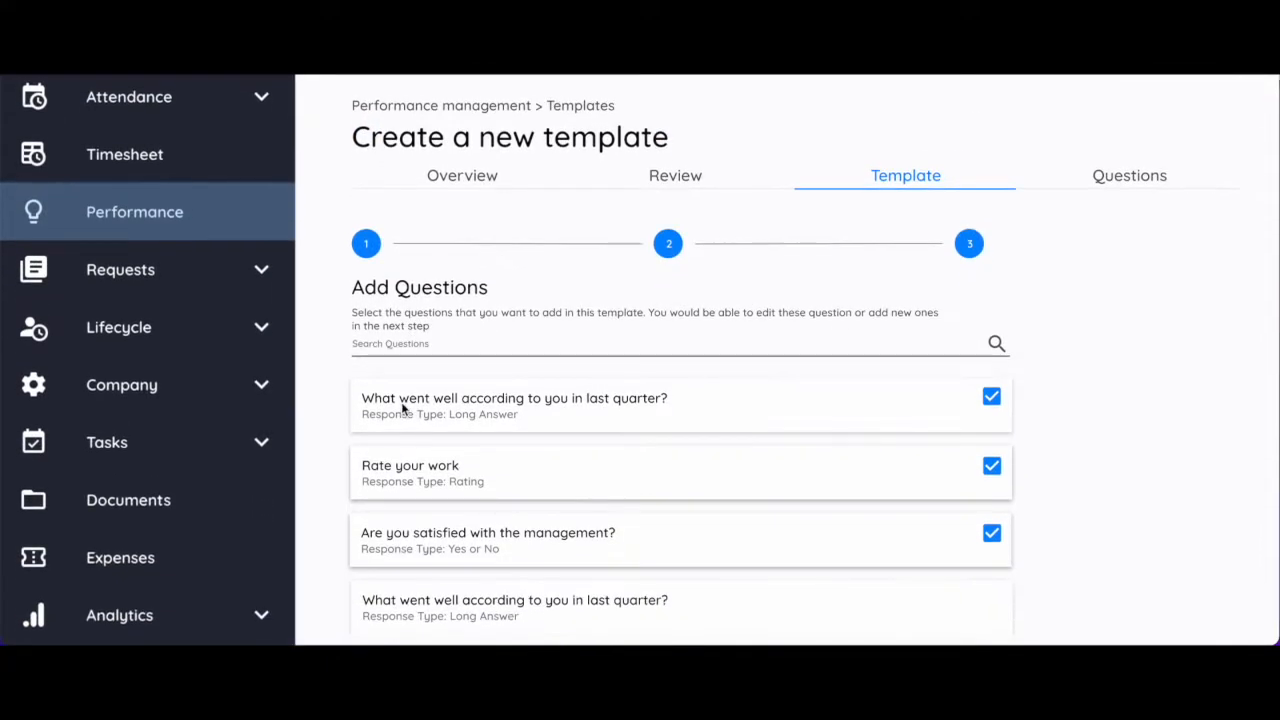
scroll(866, 457, "down", 2)
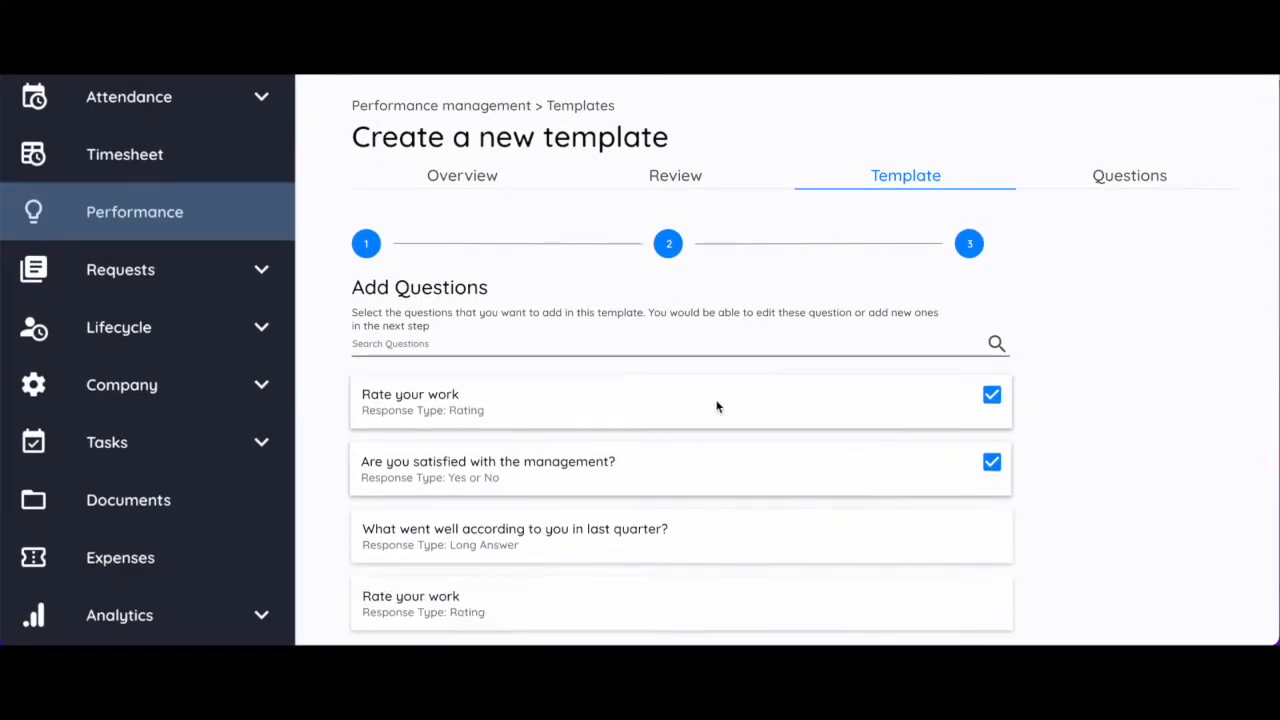
scroll(1006, 428, "down", 2)
scroll(1006, 432, "down", 2)
scroll(1070, 440, "down", 1)
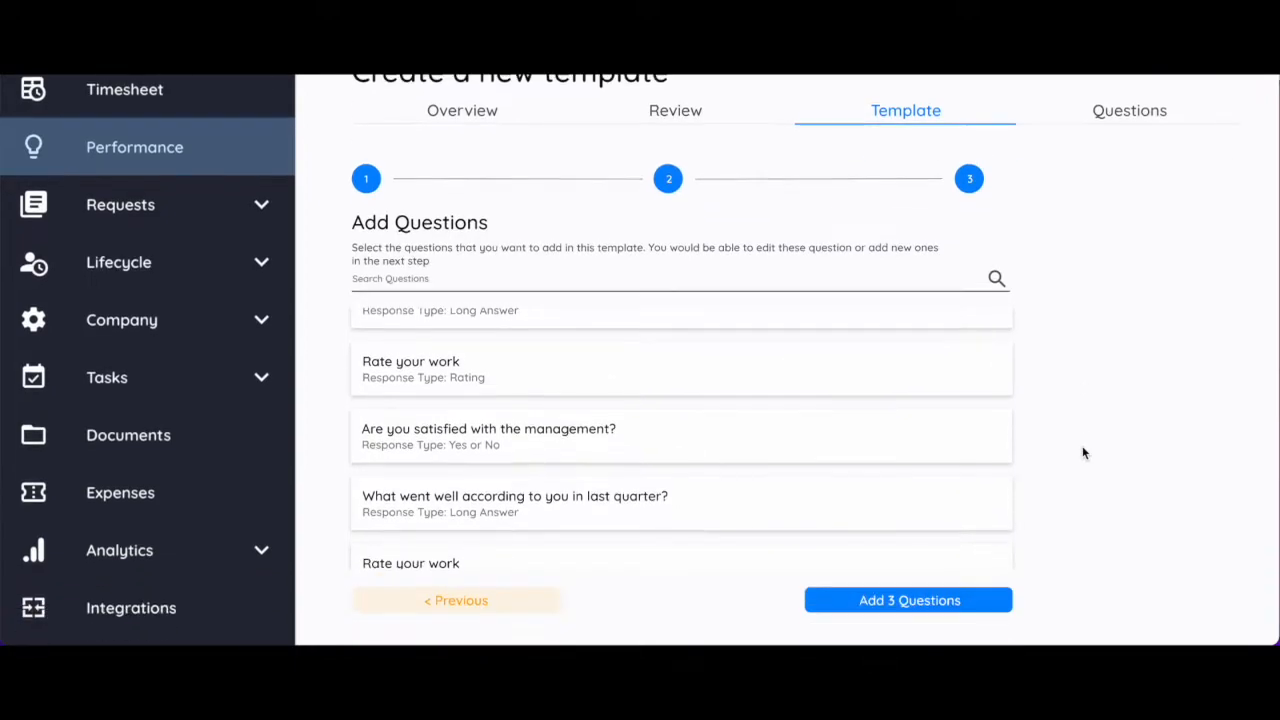
left_click(880, 604)
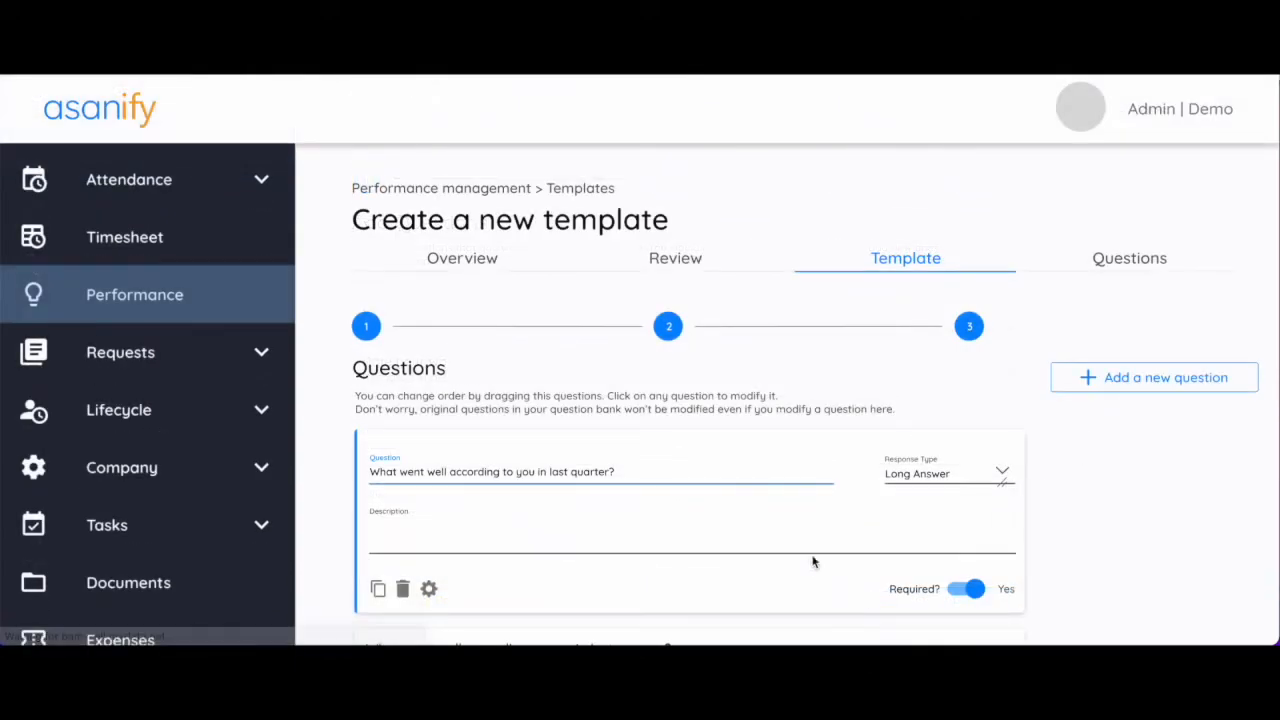
Step: Submit the new template with its first question kept as a required Long Answer, and dismiss the confirmation
left_click(684, 421)
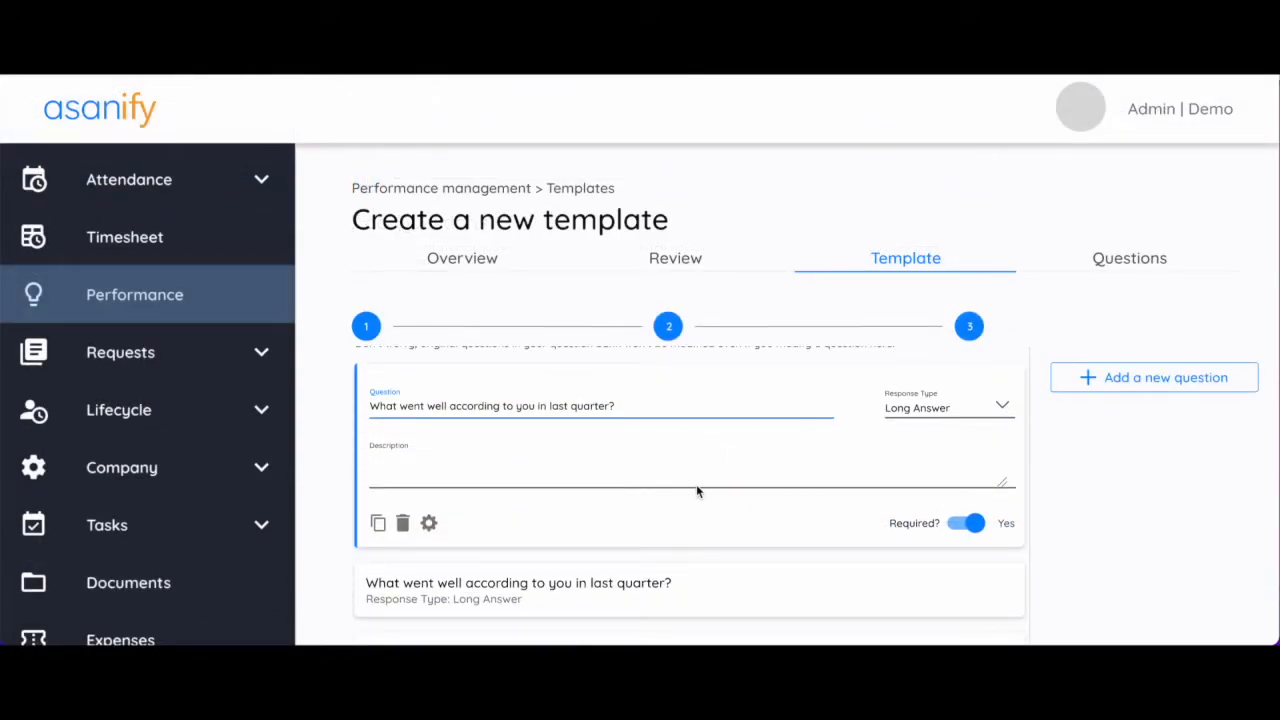
scroll(689, 484, "down", 1)
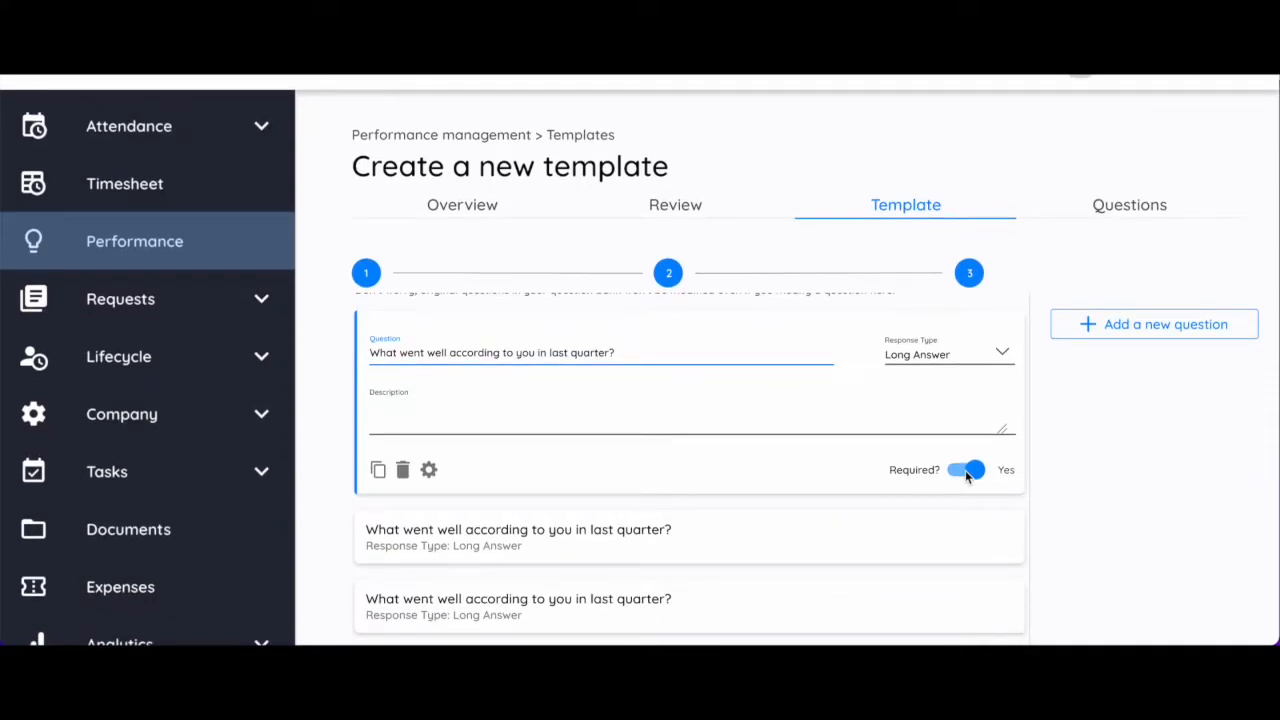
scroll(593, 410, "down", 1)
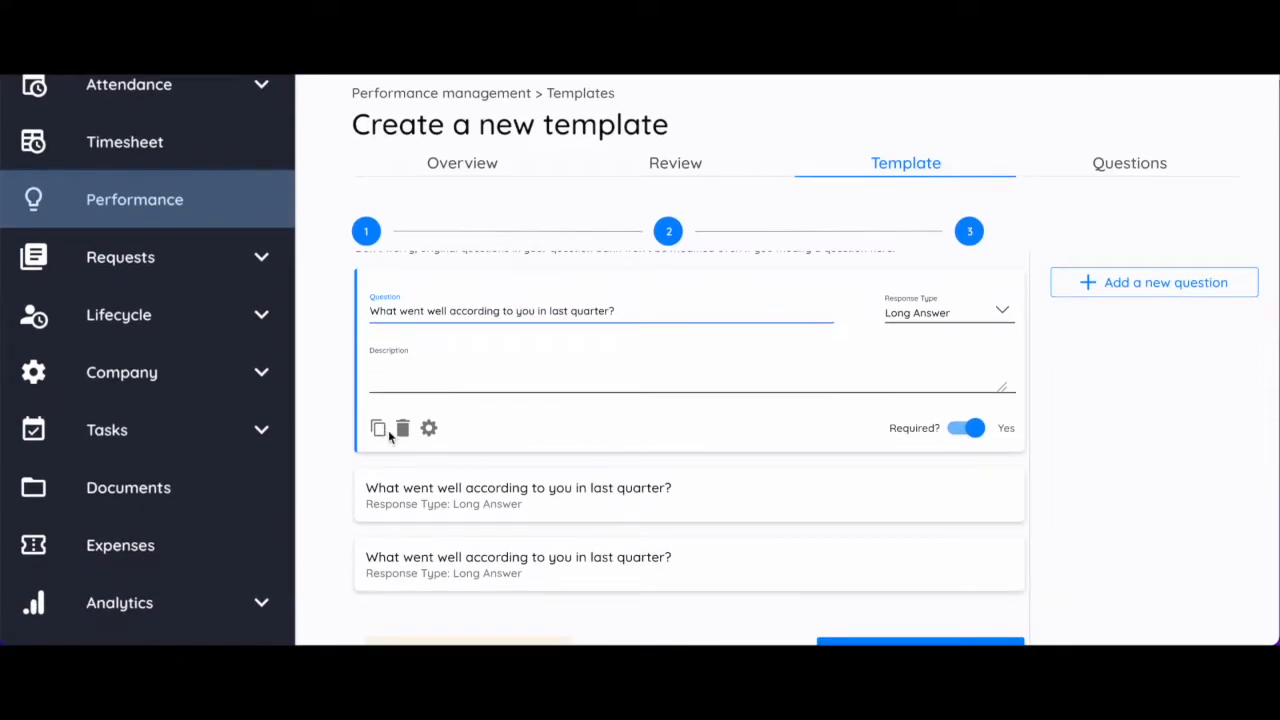
scroll(868, 419, "down", 1)
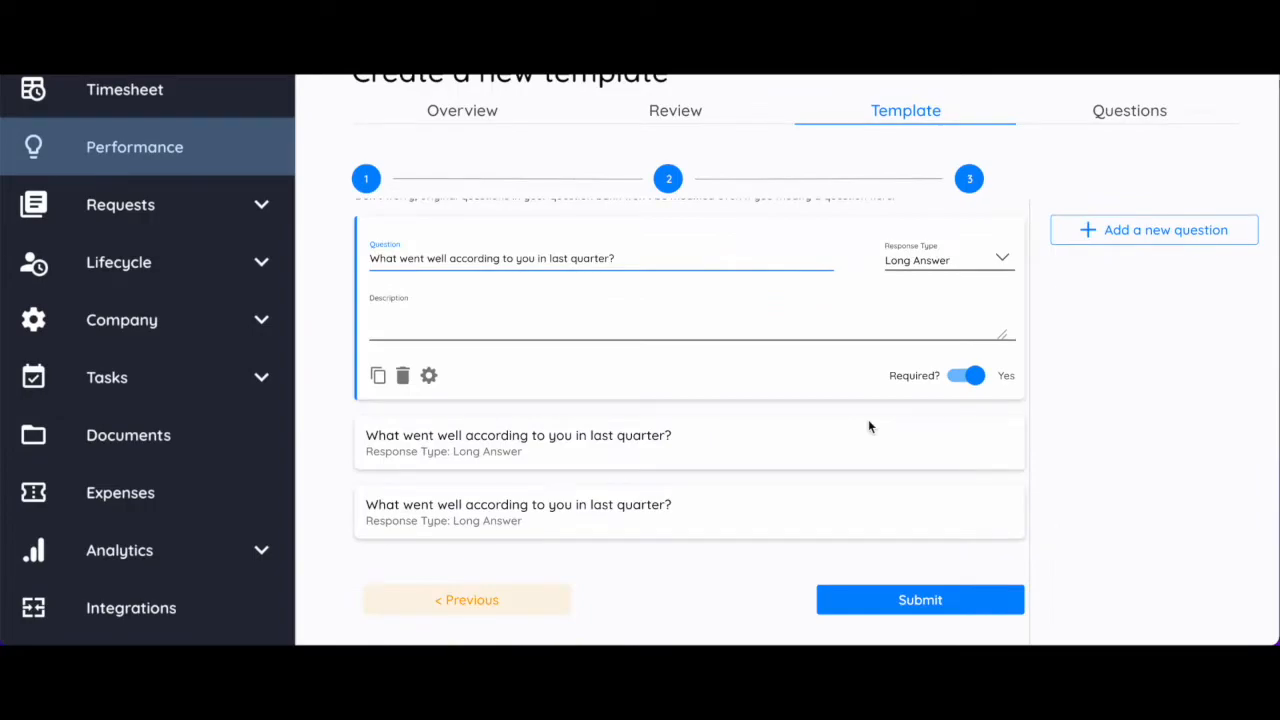
left_click(898, 599)
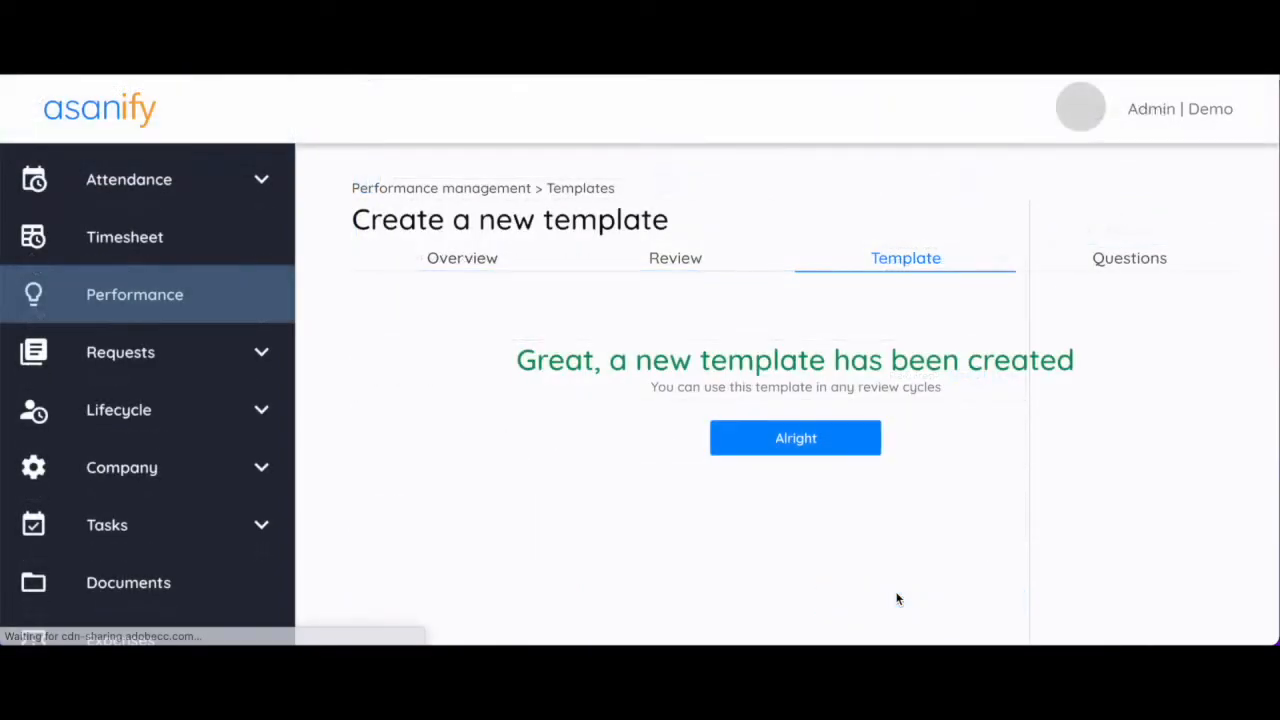
left_click(809, 440)
Step: Start a new review cycle with a one-time frequency and continue to the reviewee selection
left_click(670, 262)
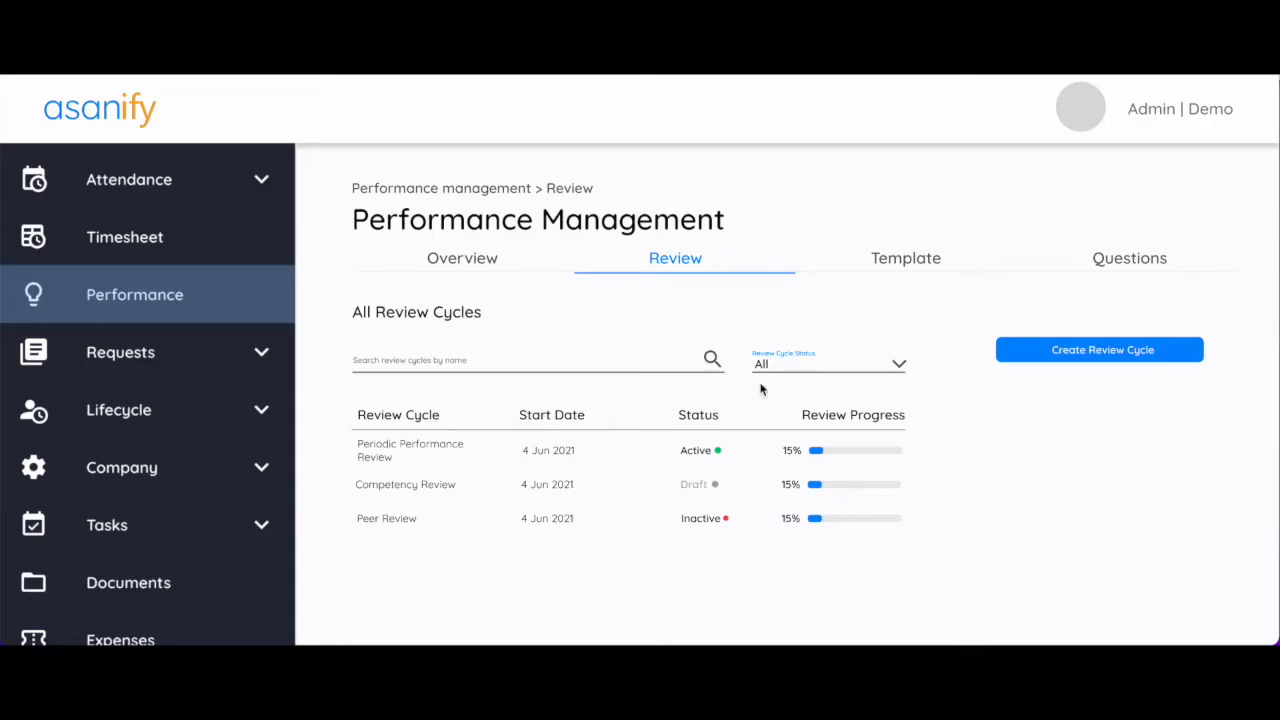
scroll(757, 428, "down", 1)
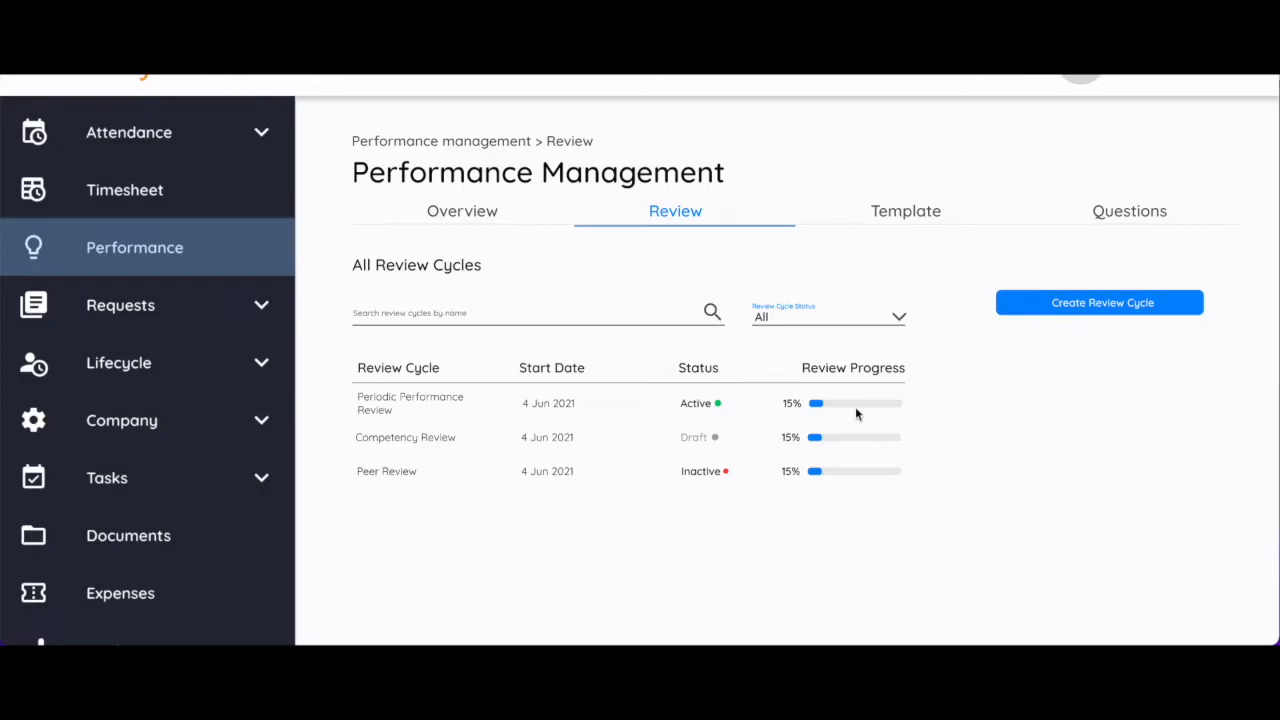
left_click(1088, 310)
scroll(663, 374, "down", 1)
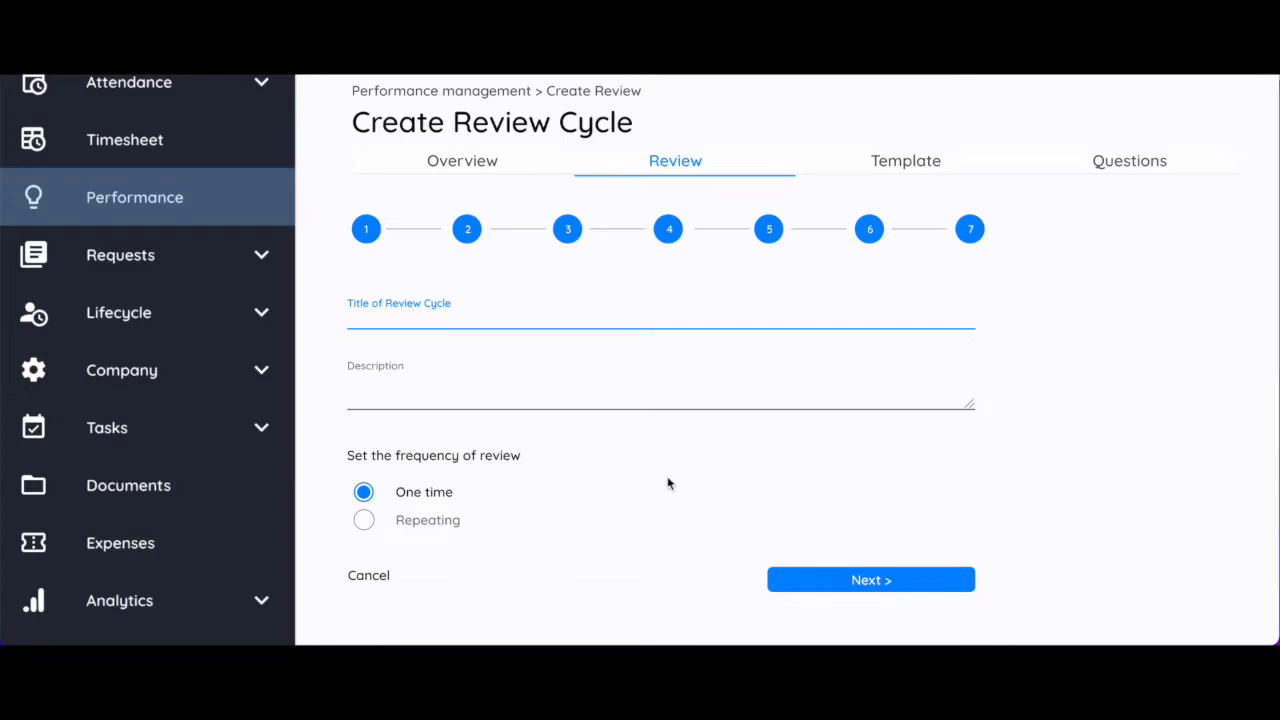
left_click(893, 581)
Step: Accept the three selected employees as the reviewees of the review cycle and continue to the reviewer settings
scroll(1049, 367, "down", 2)
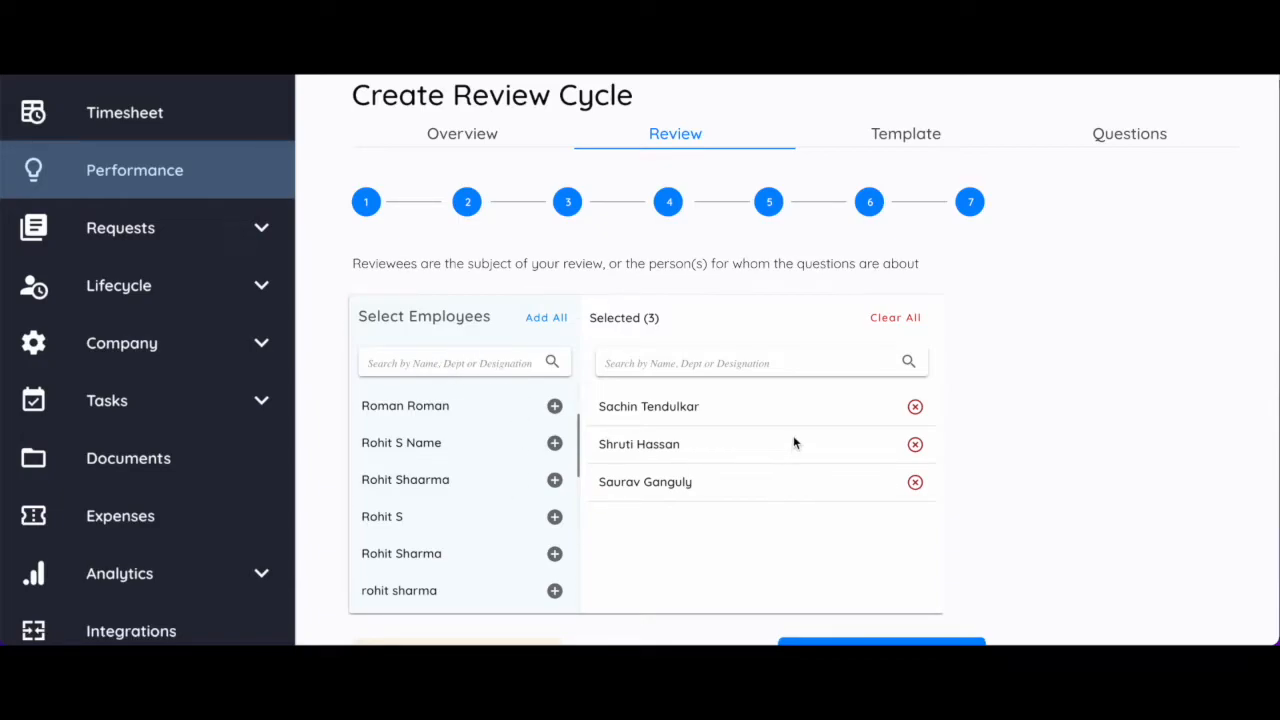
scroll(883, 414, "down", 1)
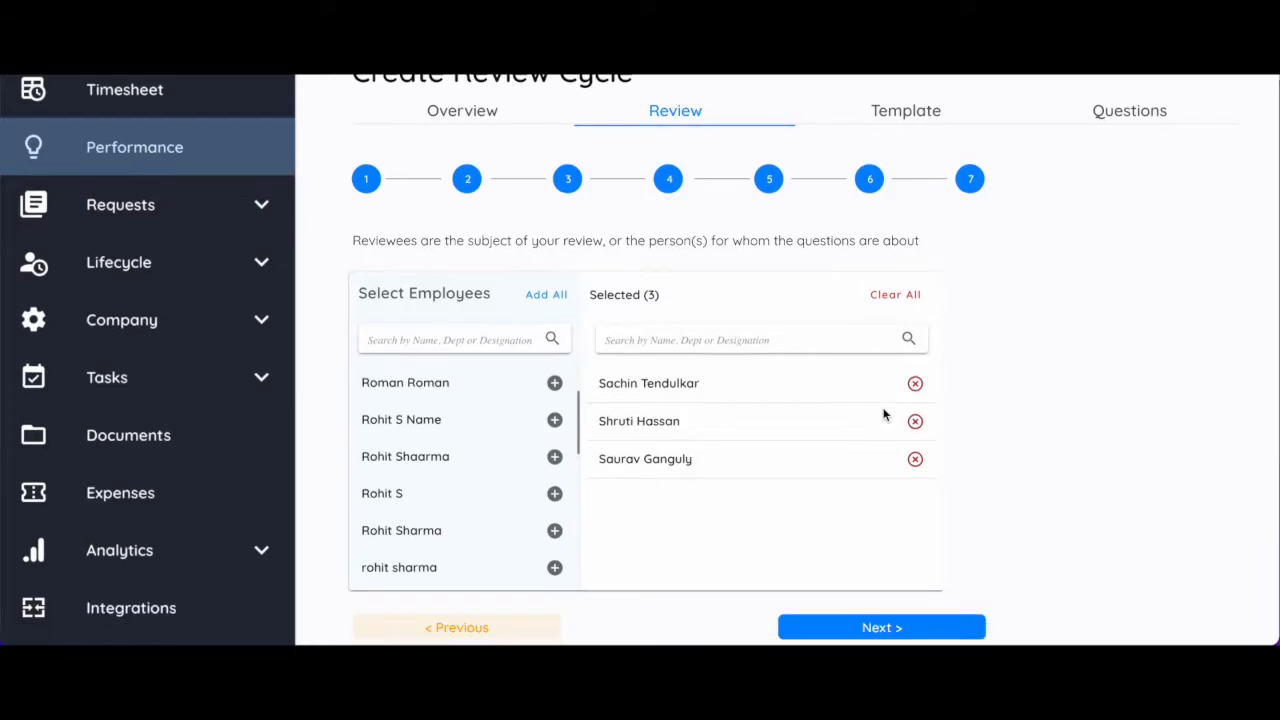
left_click(857, 624)
Step: Keep Direct Reports and Managers feedback enabled without Self Review, check who will review whom, and confirm the reviewer assignments
scroll(904, 441, "down", 1)
scroll(904, 441, "down", 1)
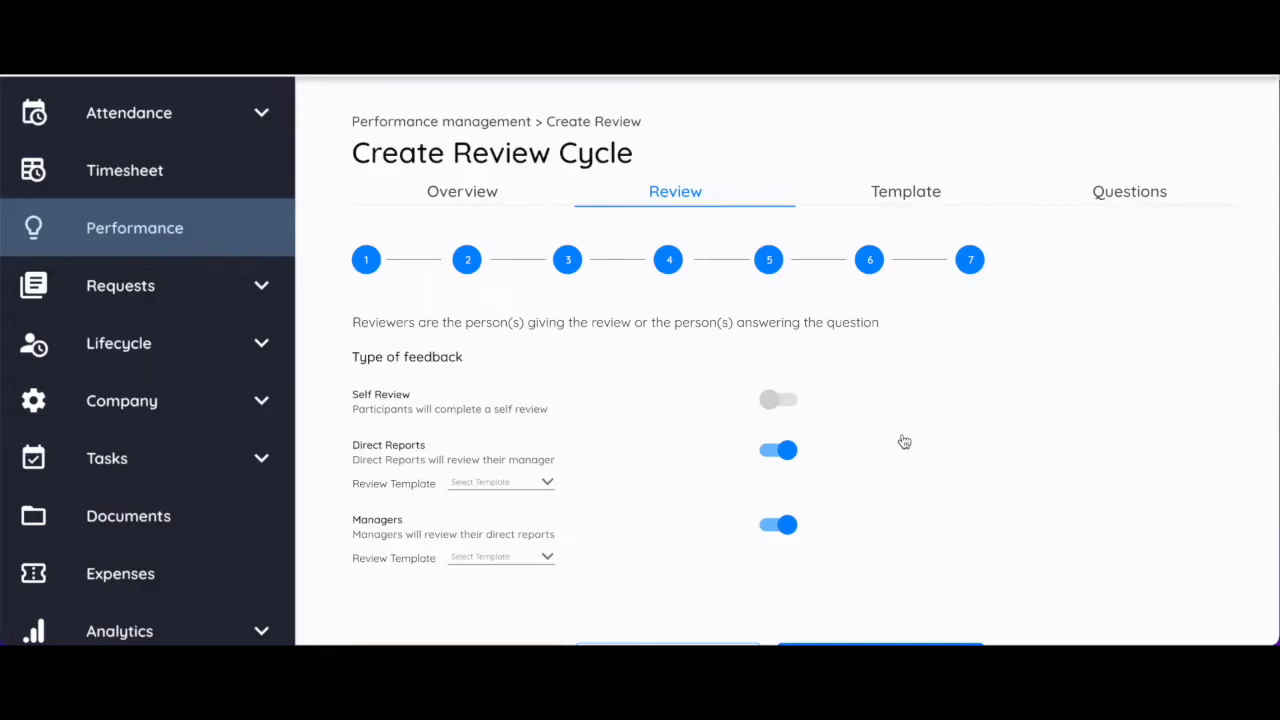
scroll(654, 483, "down", 1)
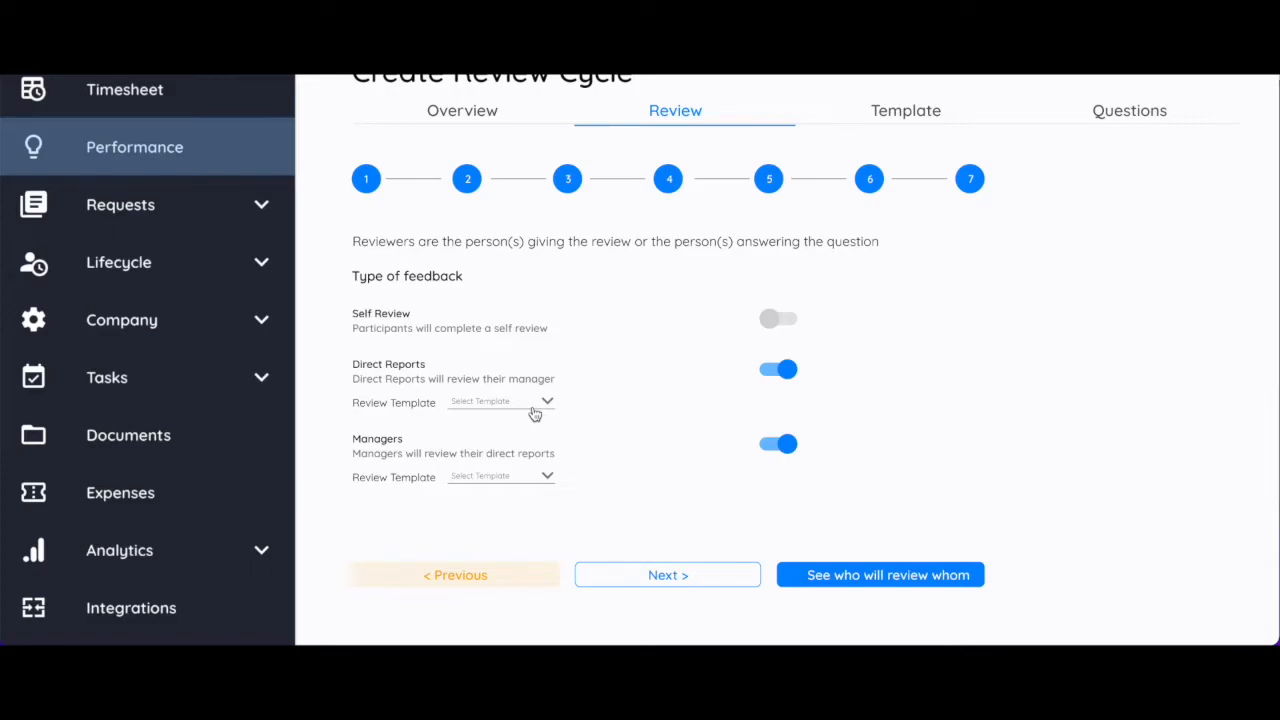
left_click(877, 589)
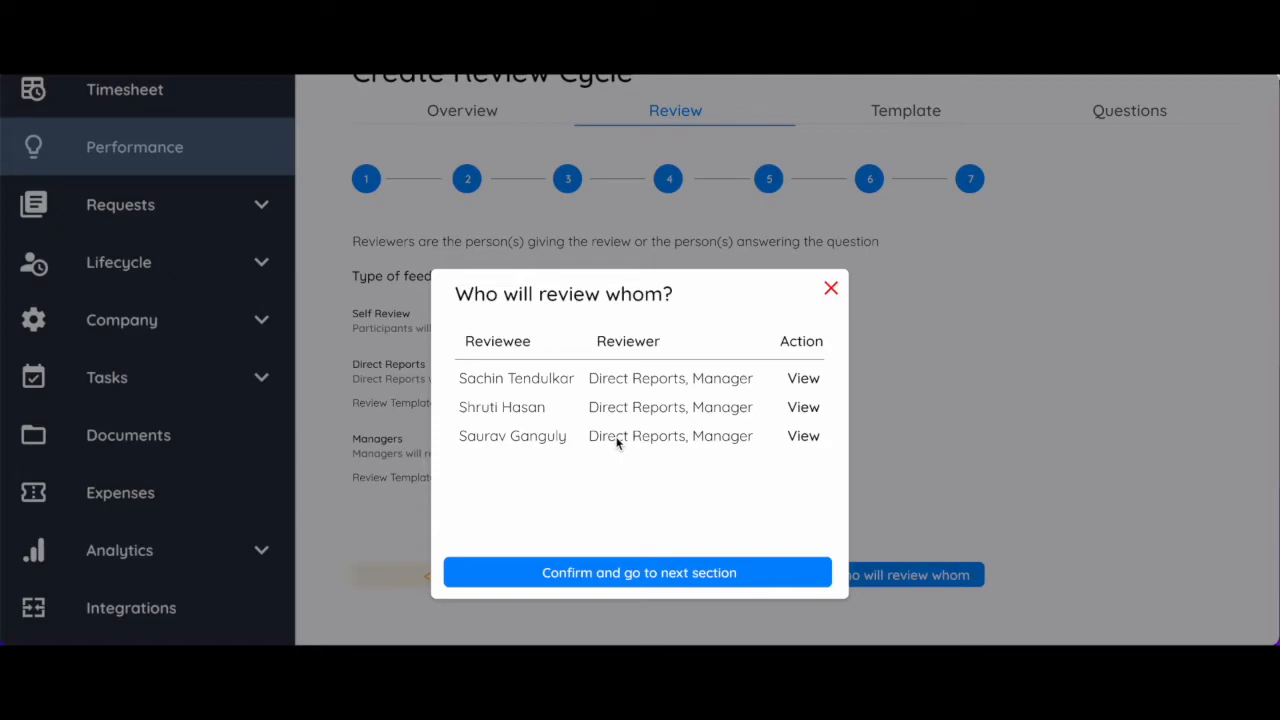
left_click(677, 571)
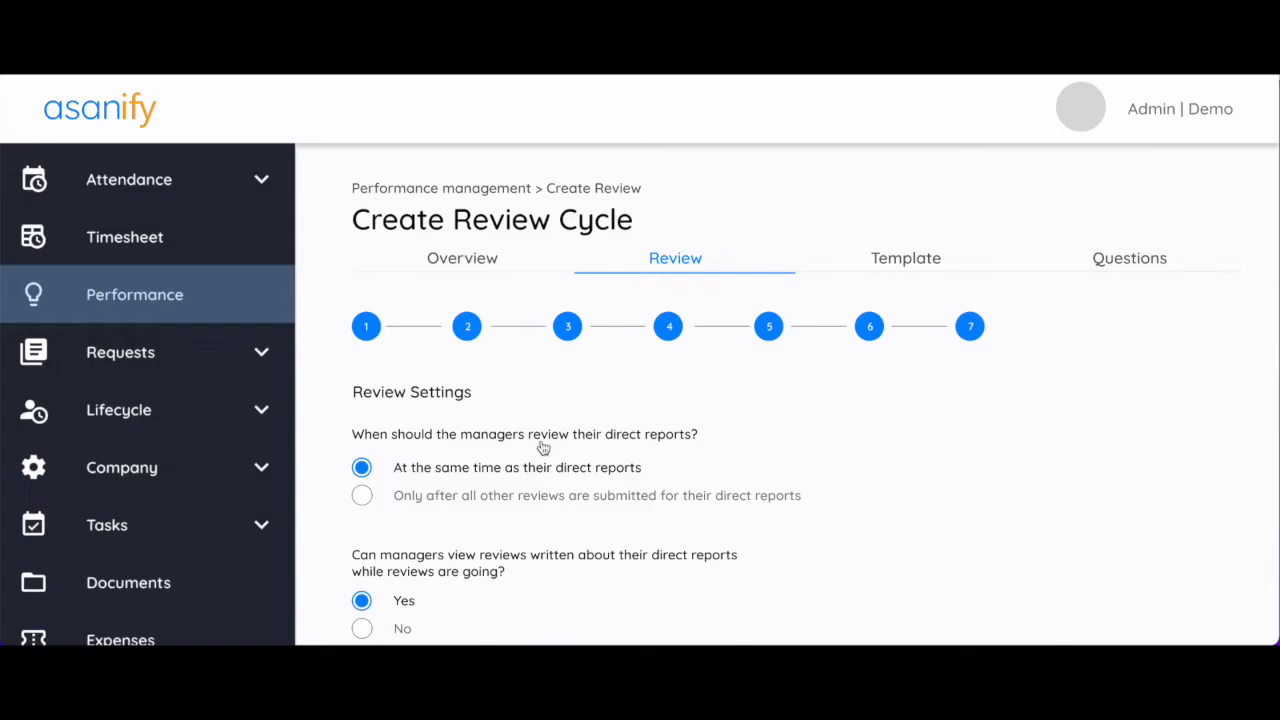
Step: Accept review settings where managers review at the same time as their direct reports and can view ongoing reviews about them
scroll(543, 447, "down", 1)
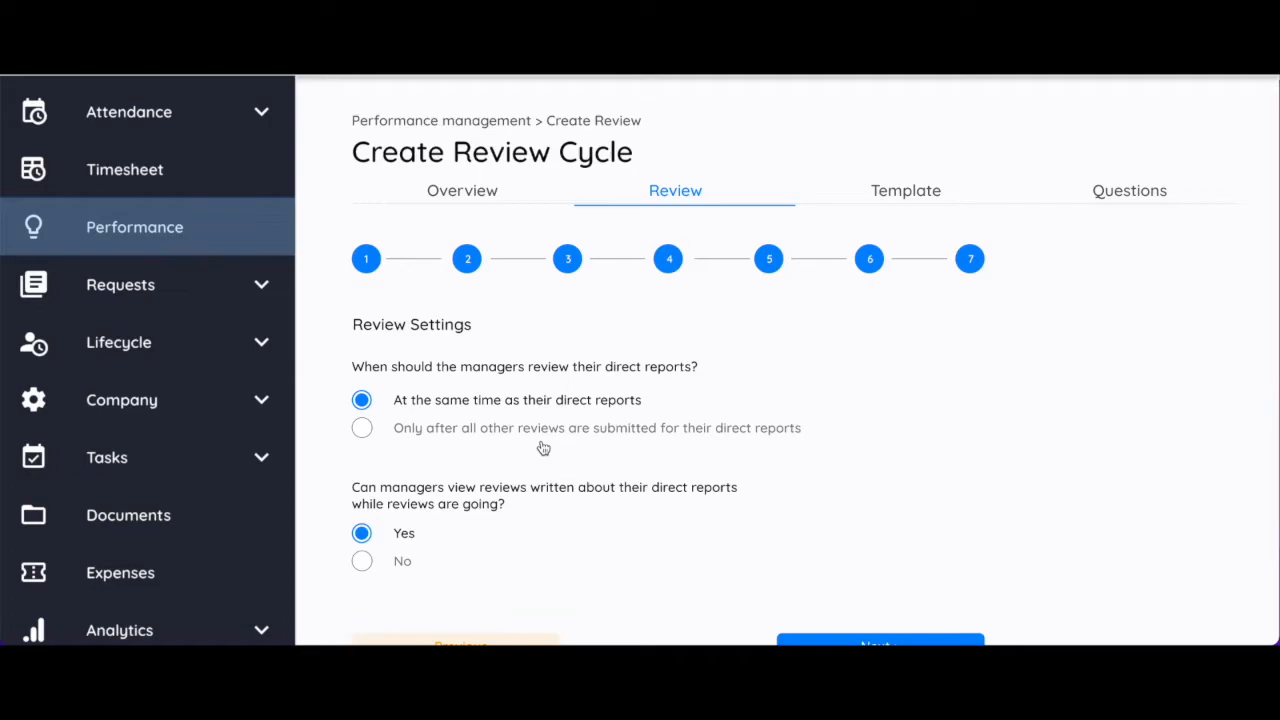
scroll(543, 448, "down", 1)
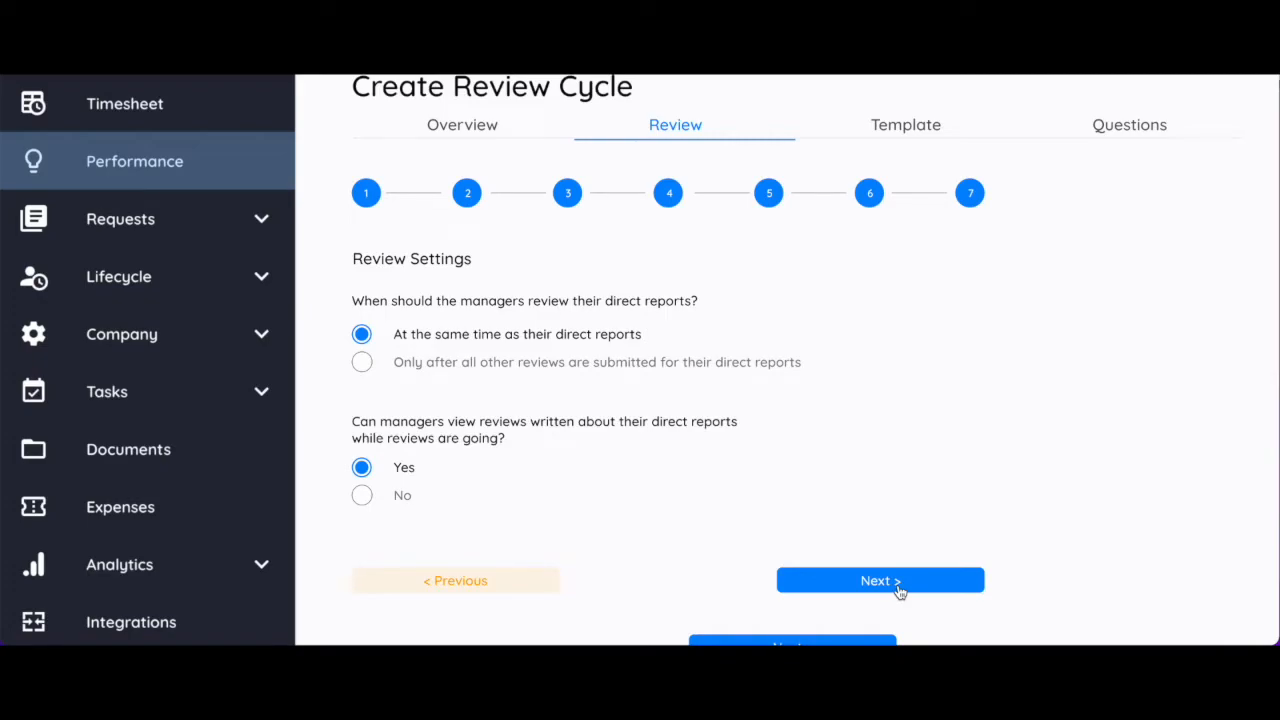
left_click(905, 570)
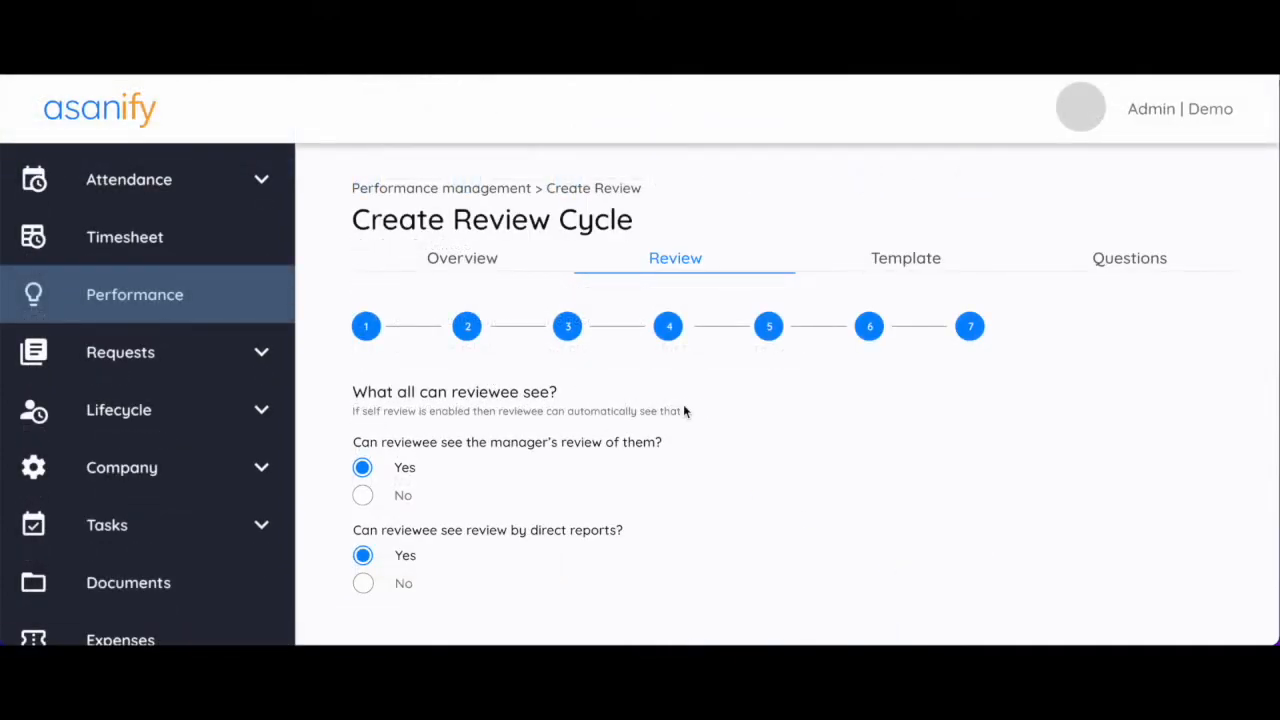
Step: Keep reviewees allowed to see both the manager's review and direct reports' reviews, and continue to the timeline
scroll(684, 408, "down", 1)
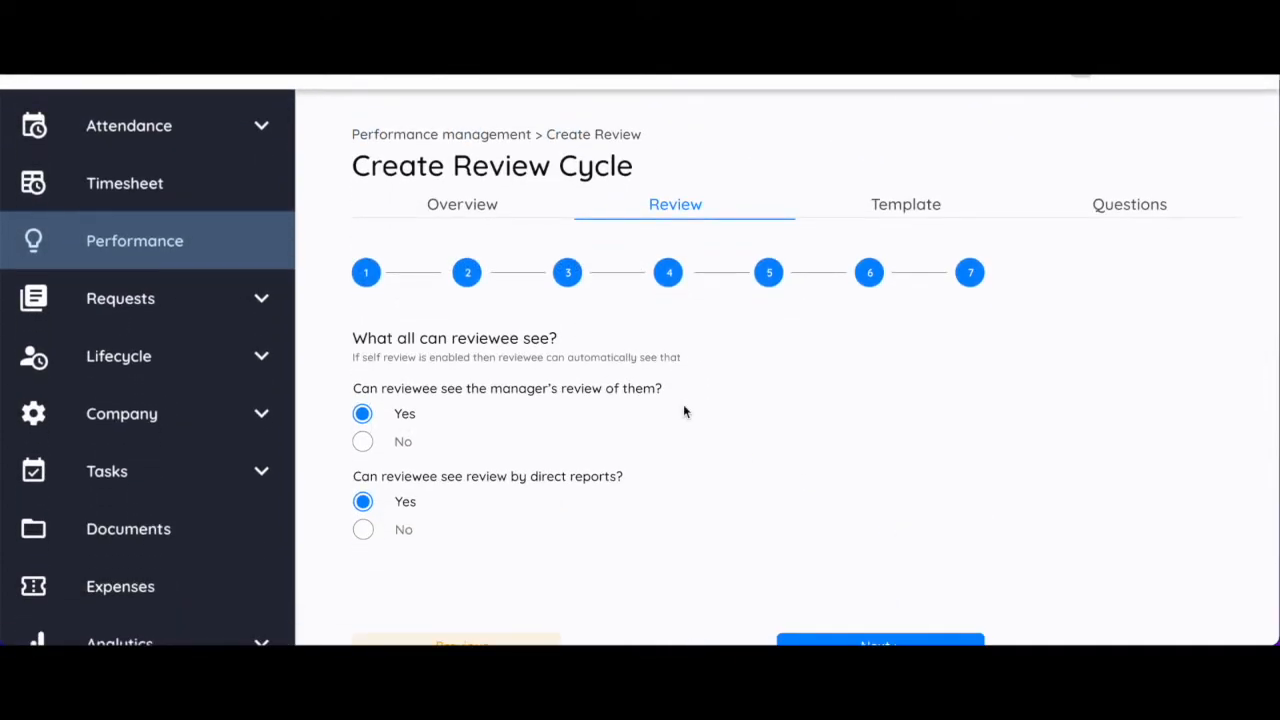
scroll(684, 411, "up", 1)
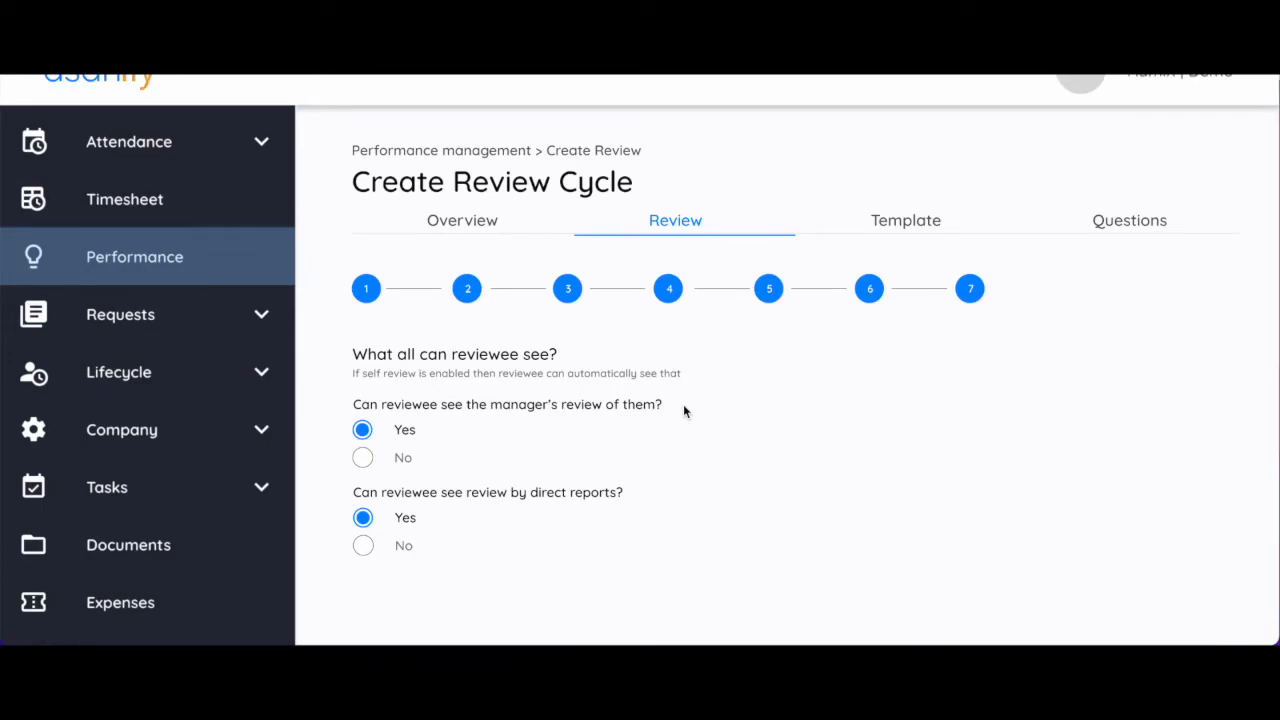
scroll(684, 410, "down", 1)
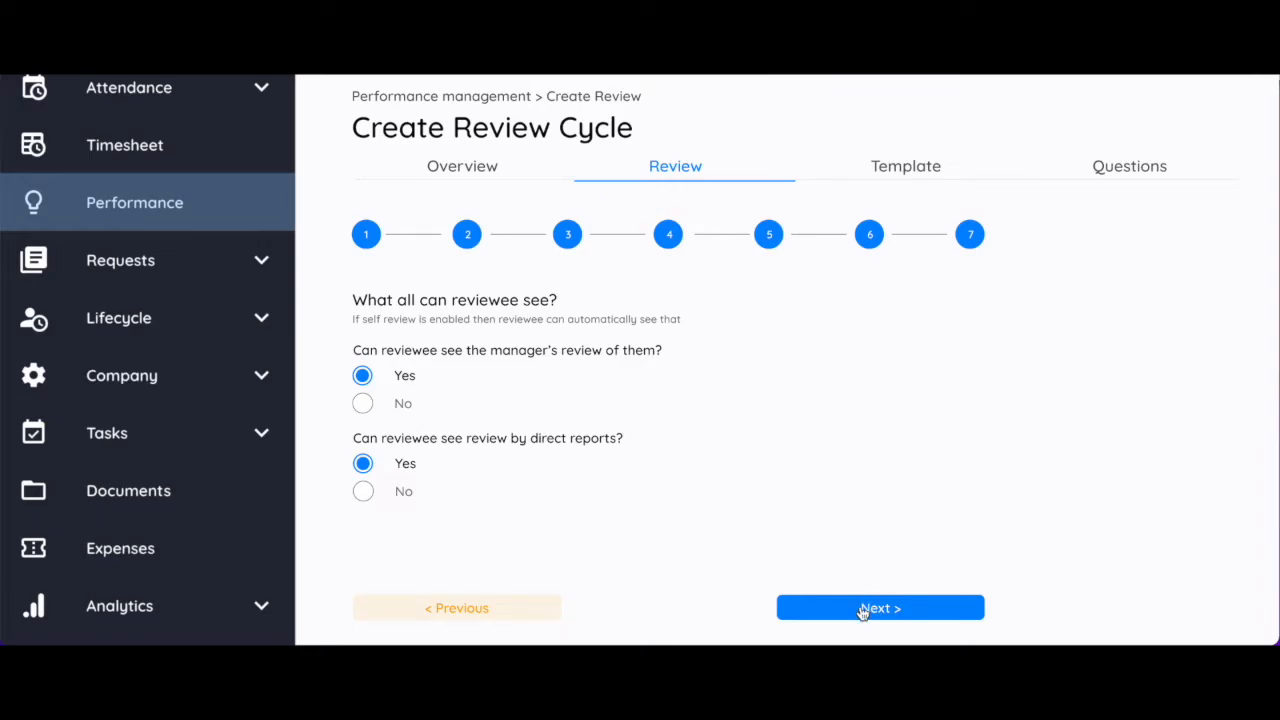
left_click(862, 610)
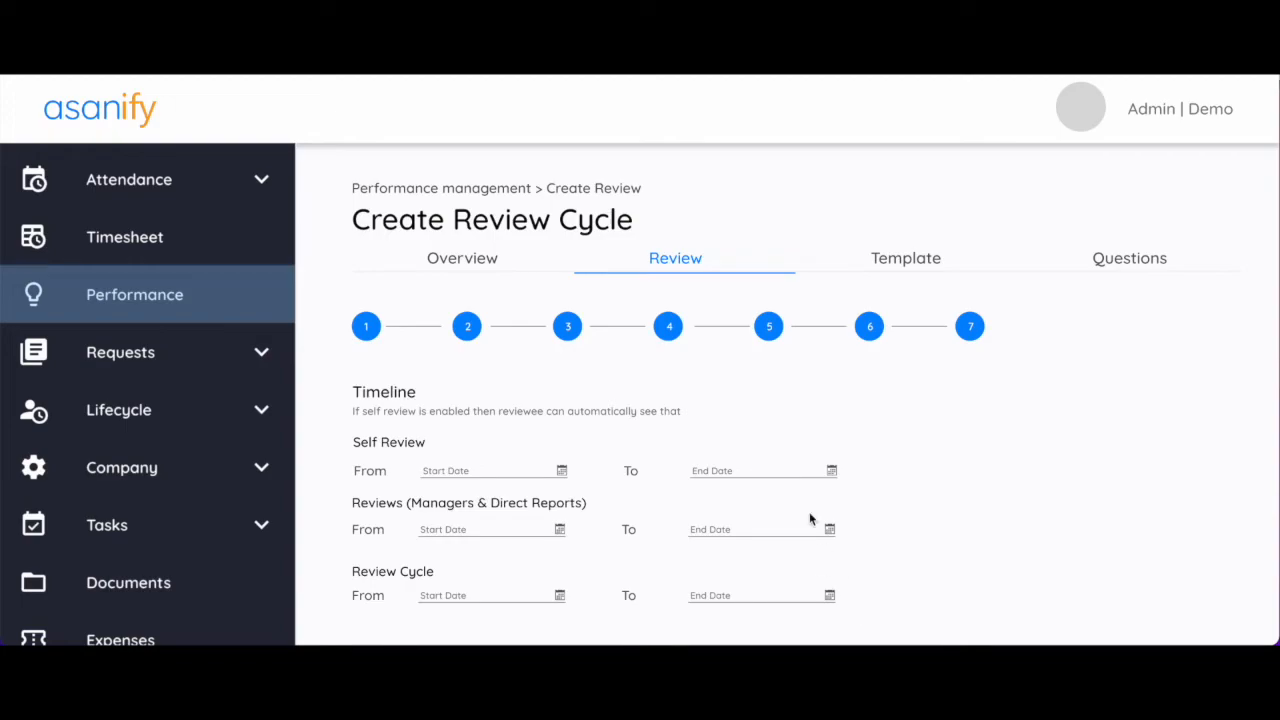
Step: Leave the self review, manager and direct report review, and review cycle dates blank, and continue to the cycle summary
scroll(898, 466, "down", 1)
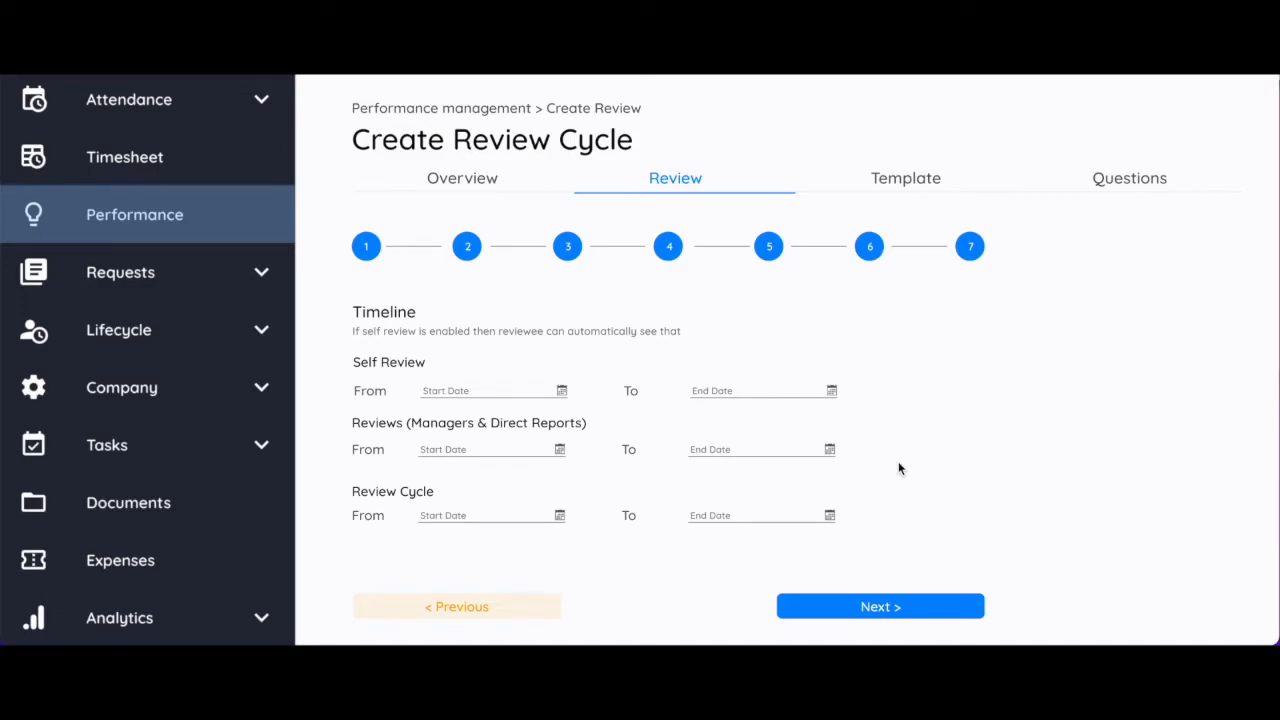
scroll(898, 468, "down", 1)
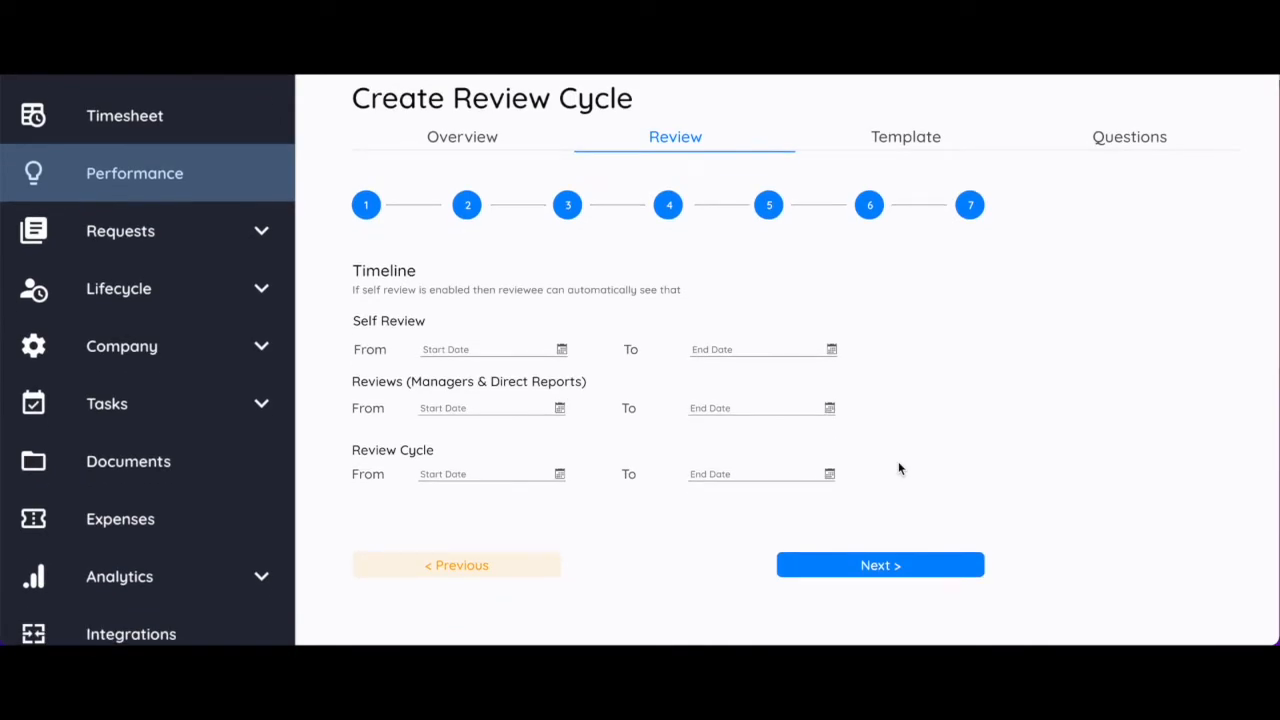
left_click(879, 566)
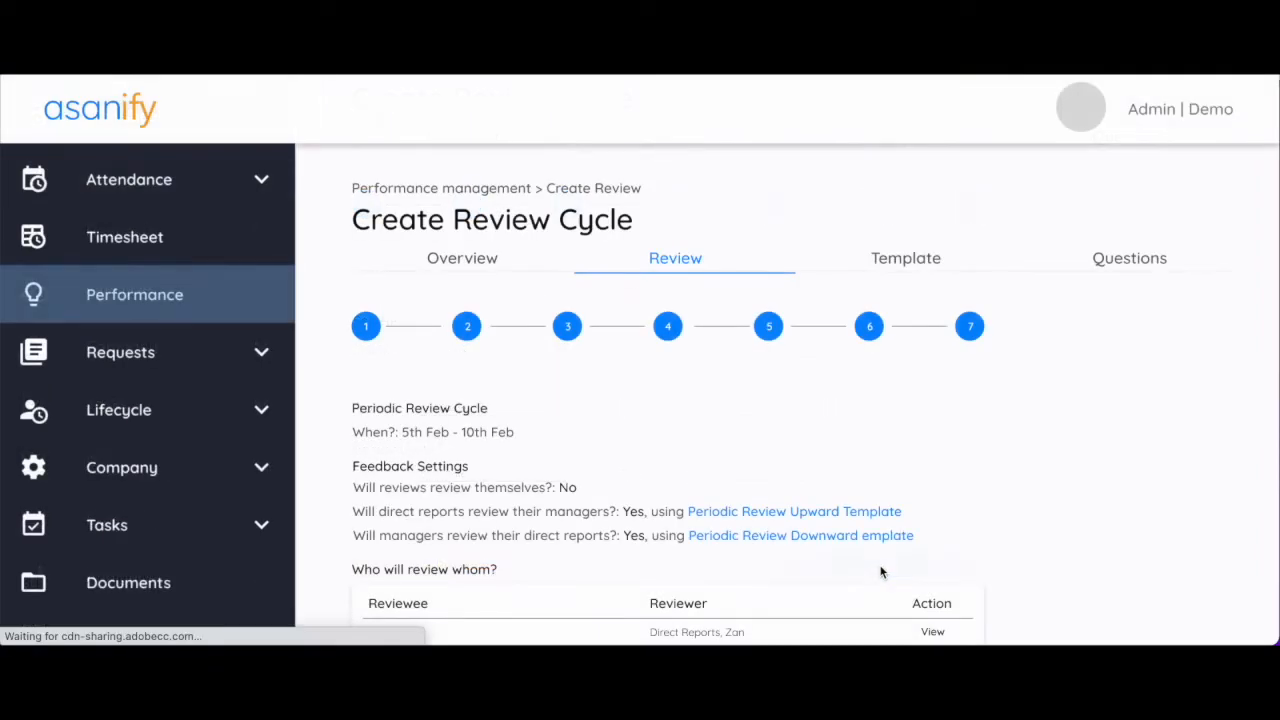
Step: Check the summary's feedback settings, reviewer assignments and review settings, submit the new review cycle, and go to the list of all review cycles
scroll(783, 411, "down", 1)
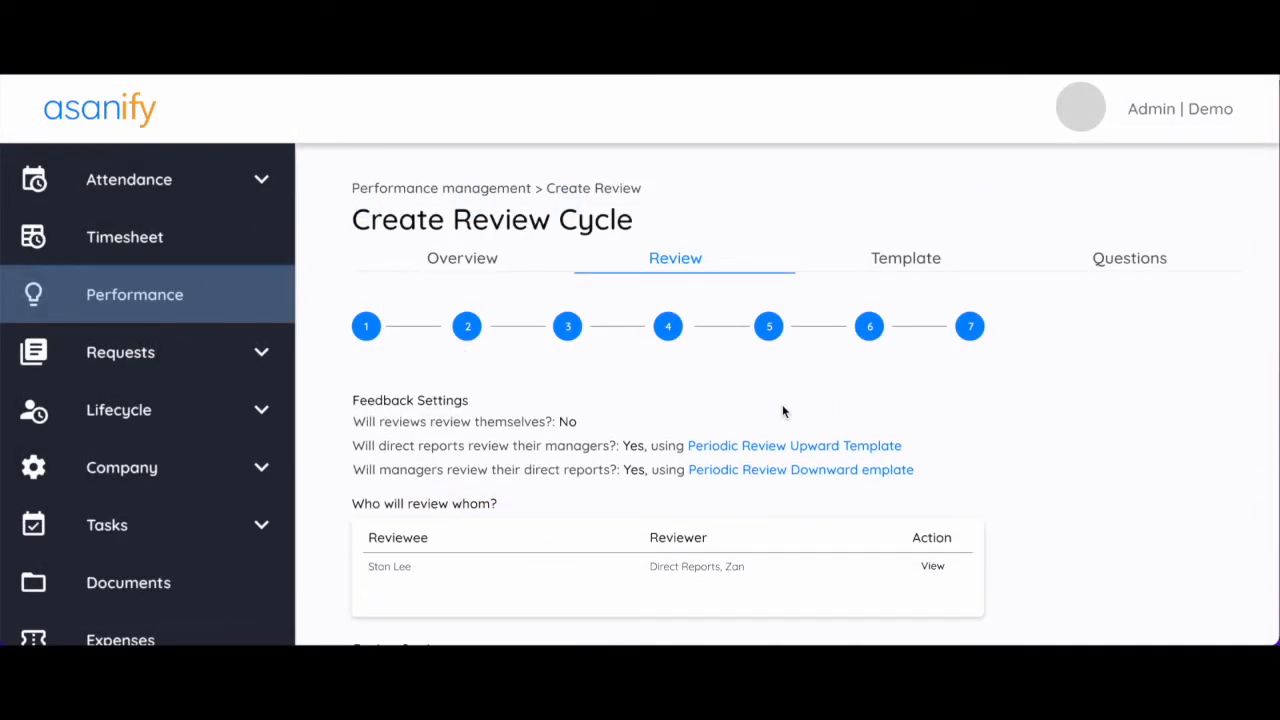
scroll(783, 411, "down", 1)
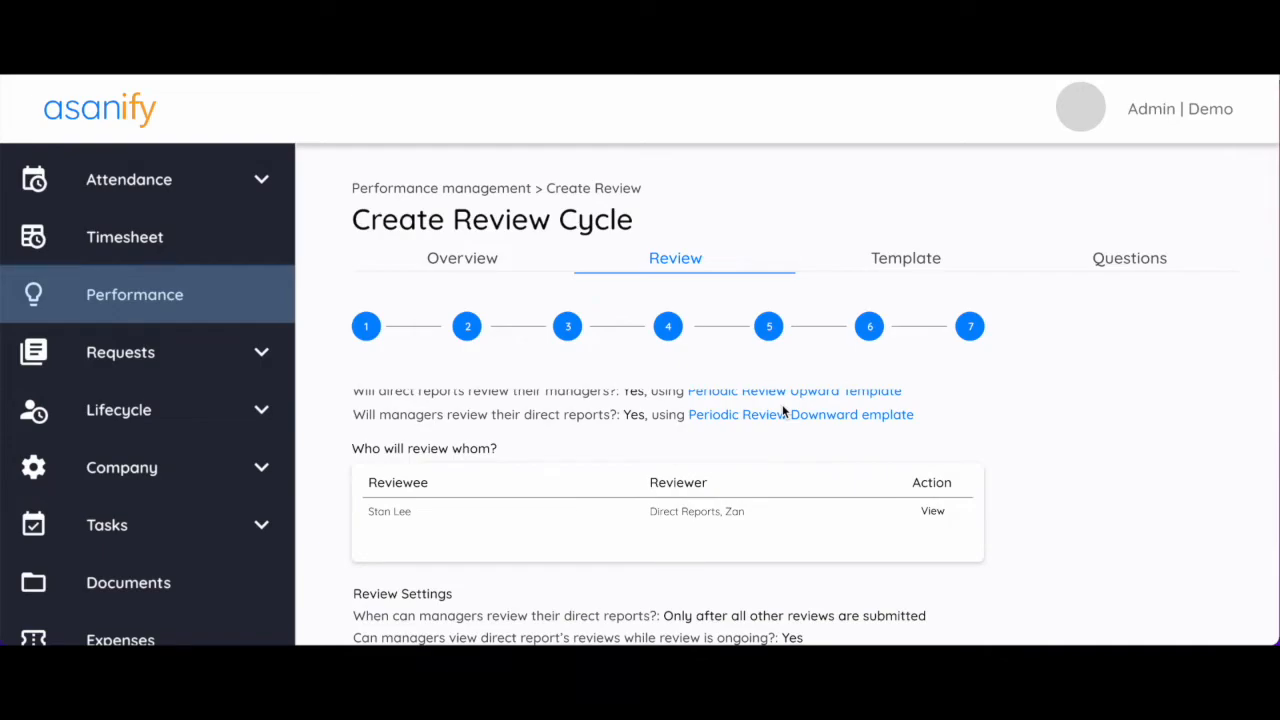
scroll(1044, 417, "down", 3)
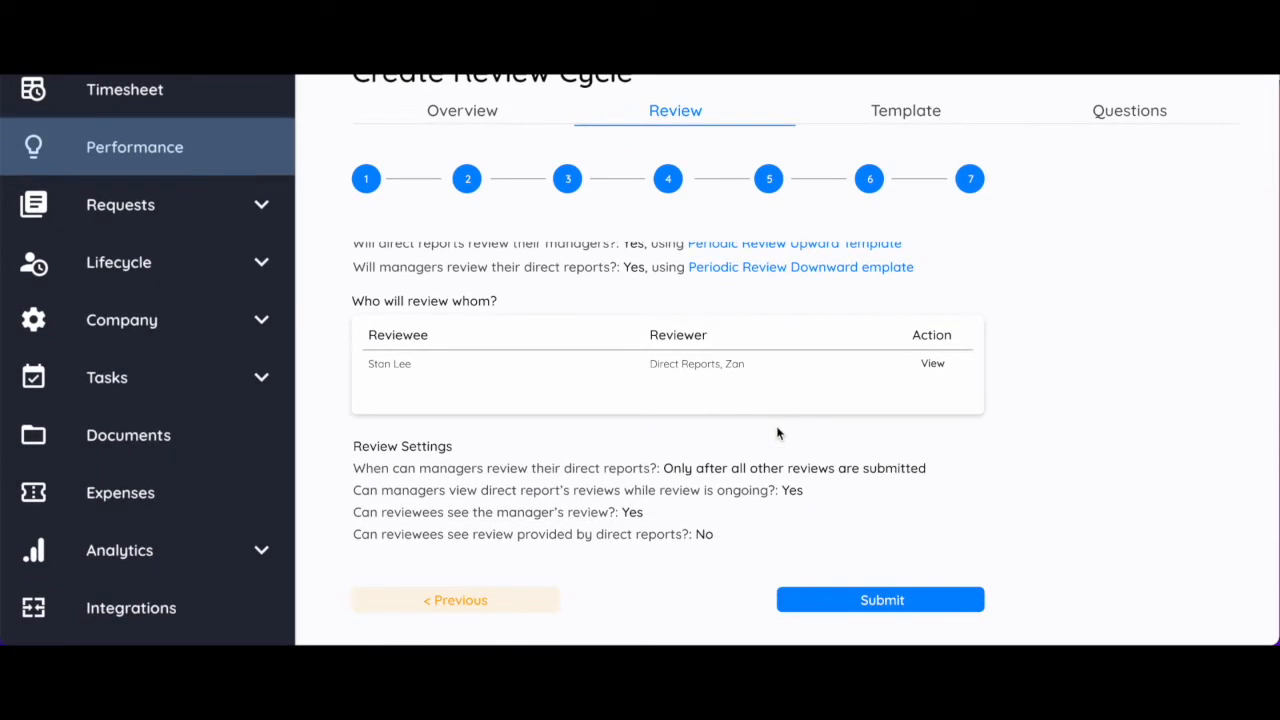
scroll(779, 433, "up", 1)
left_click(872, 629)
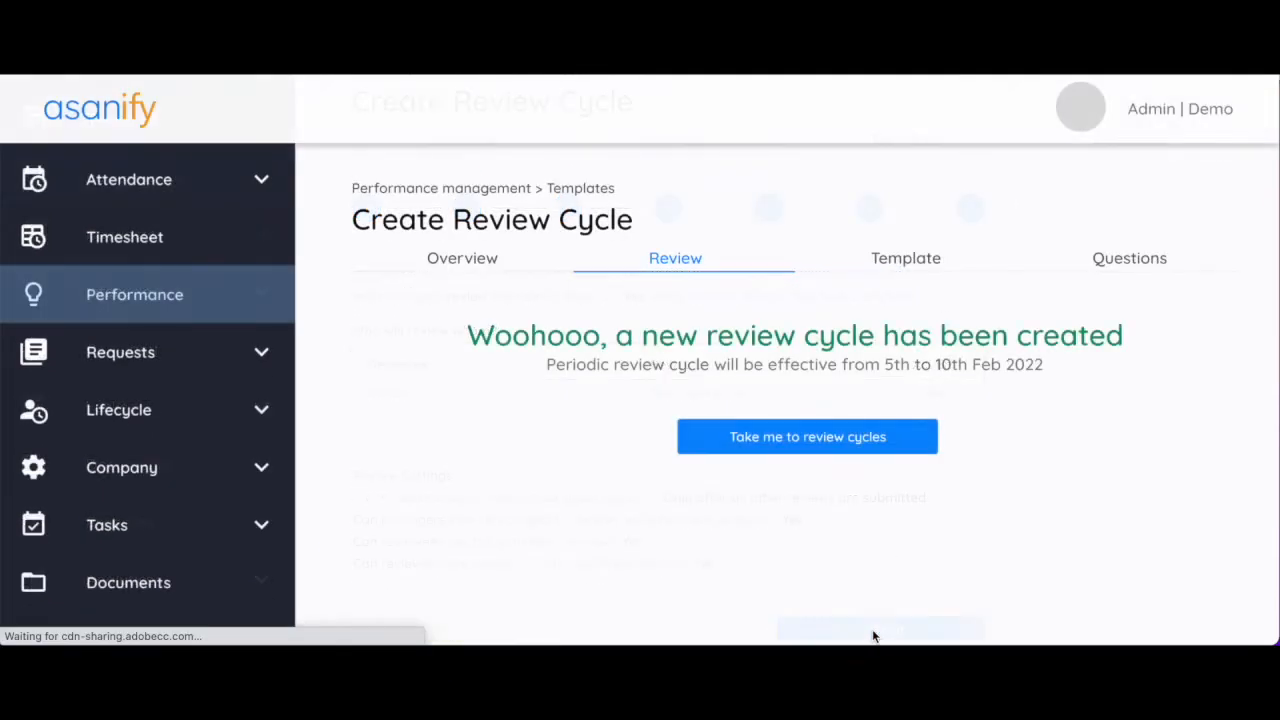
left_click(798, 436)
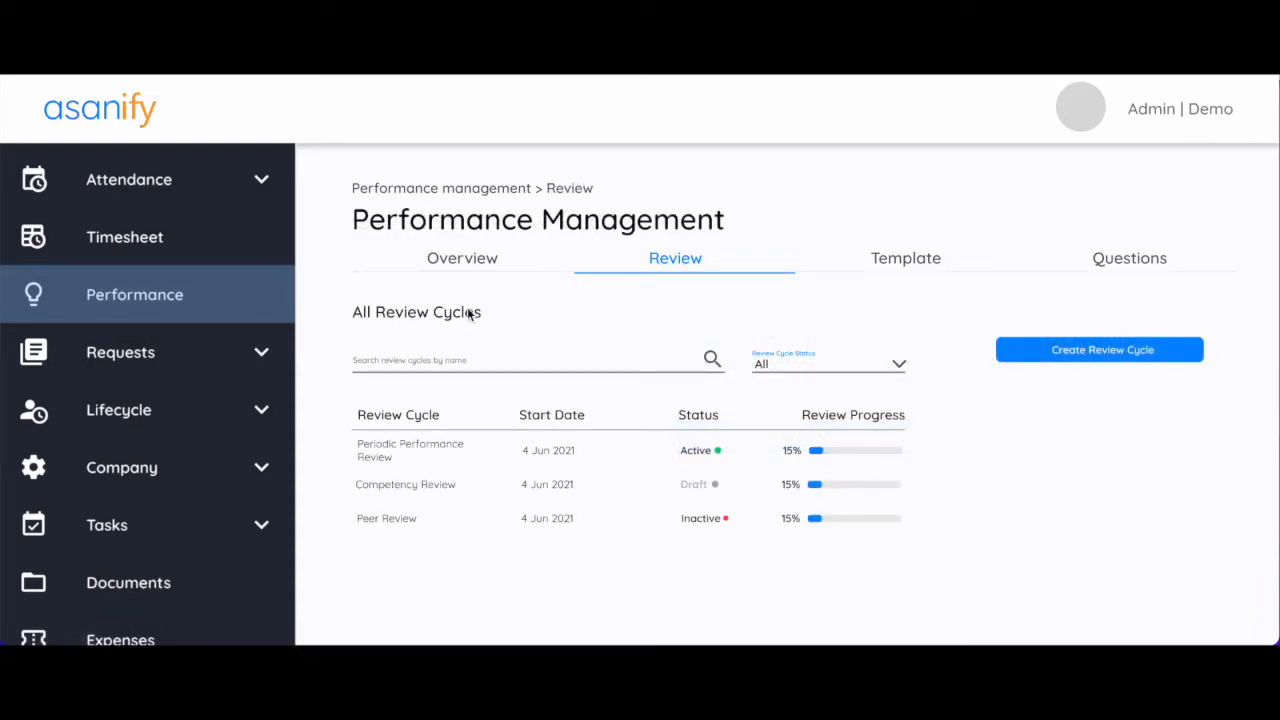
Step: Open the overview of your own assigned reviews and start the Periodic Performance Review at 0% progress
left_click(465, 259)
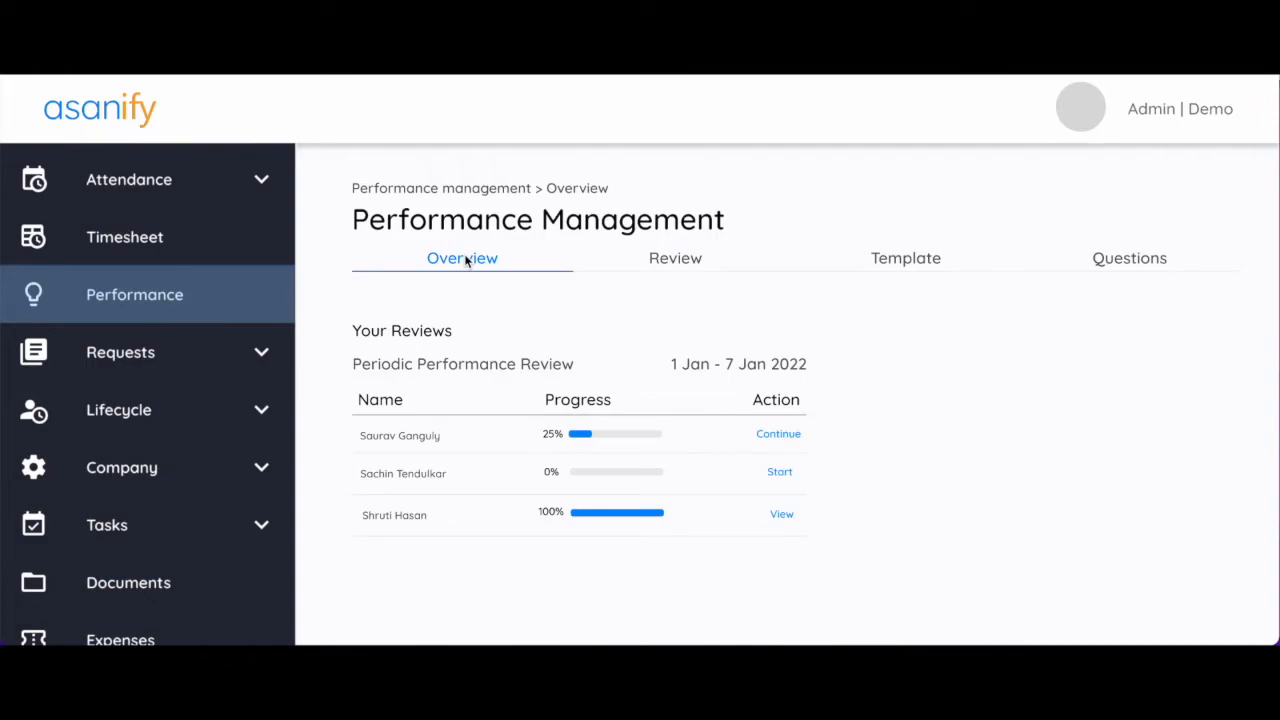
scroll(749, 463, "down", 1)
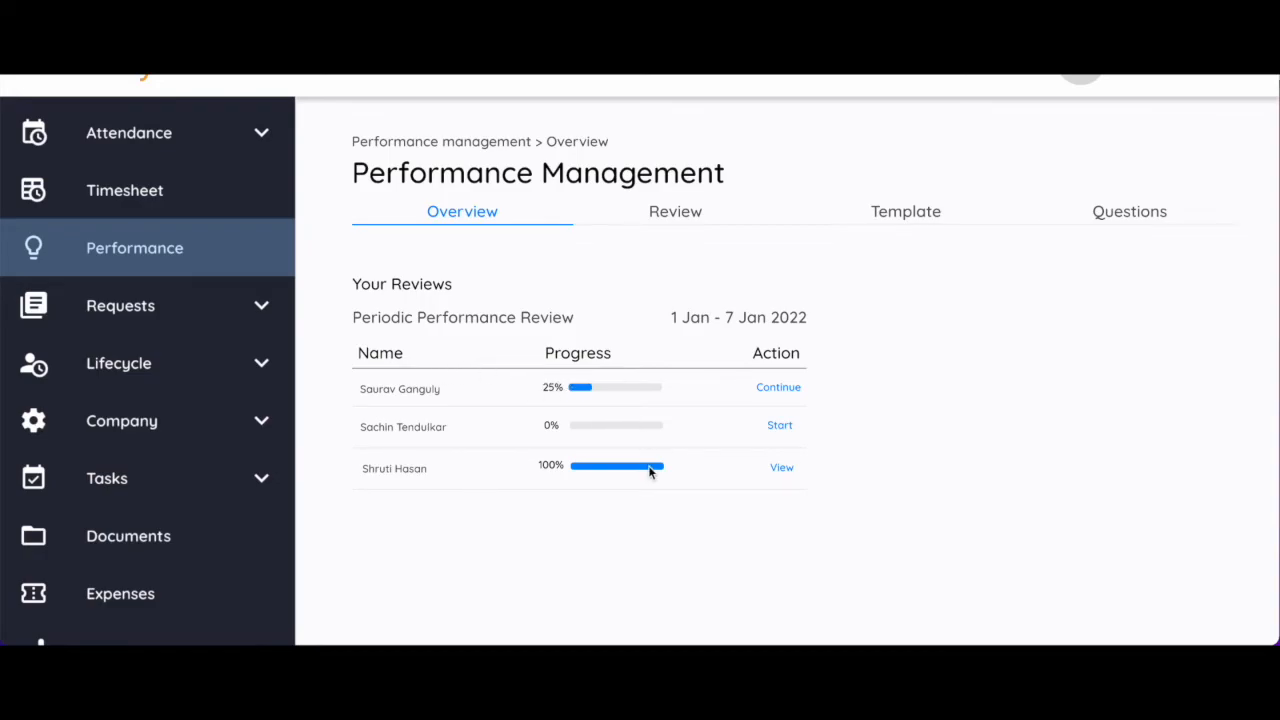
left_click(779, 427)
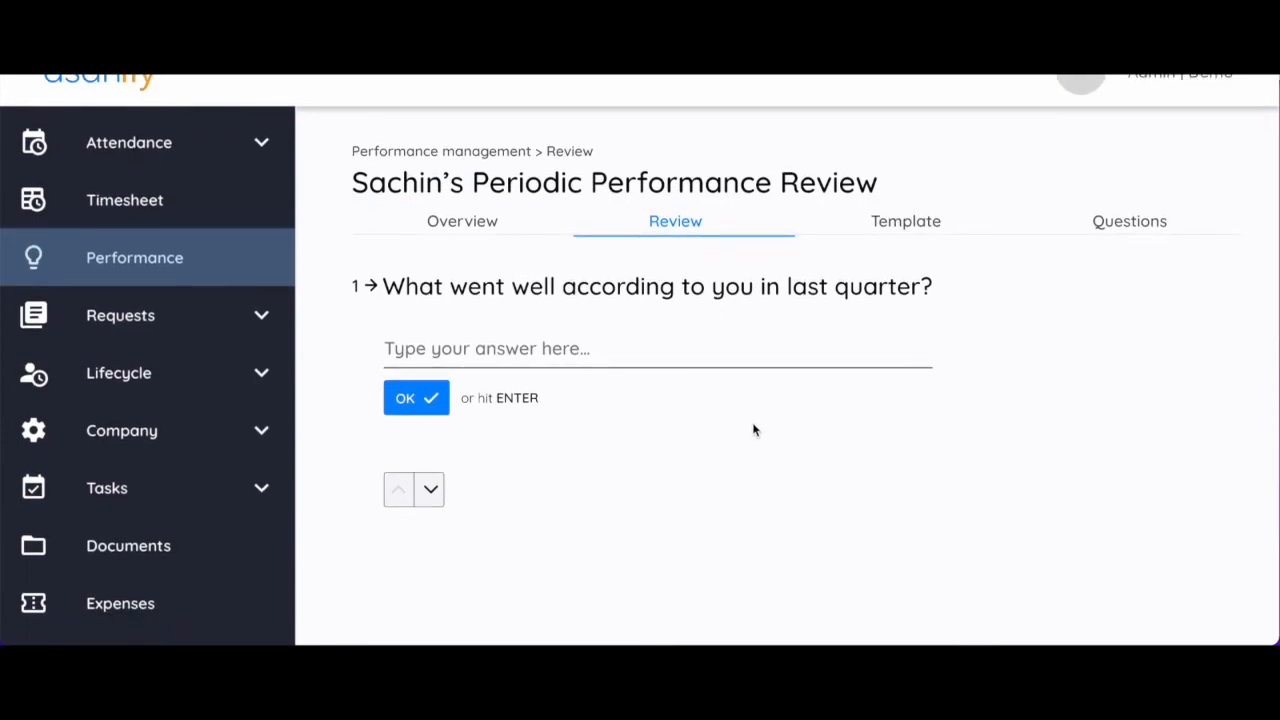
Step: Submit the review with Significant Impact on business, 4 for Quality of work and both text answers blank, and continue with the next pending review
left_click(418, 409)
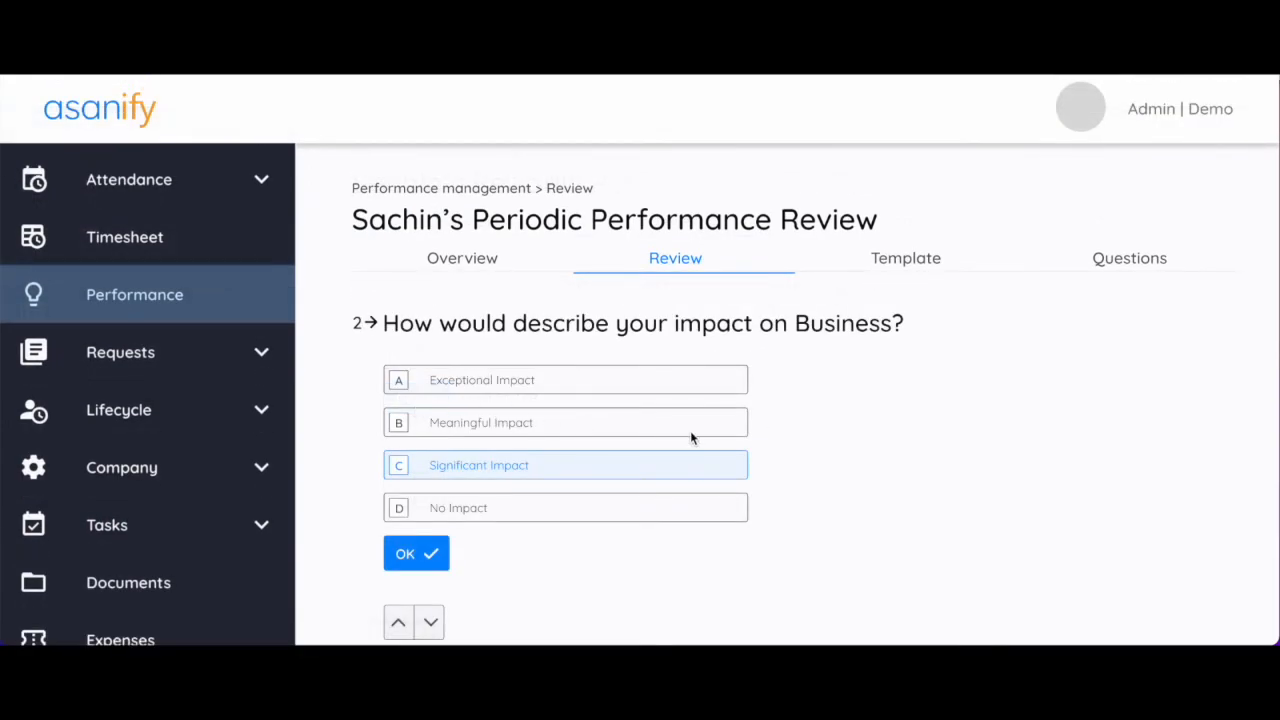
scroll(690, 434, "down", 1)
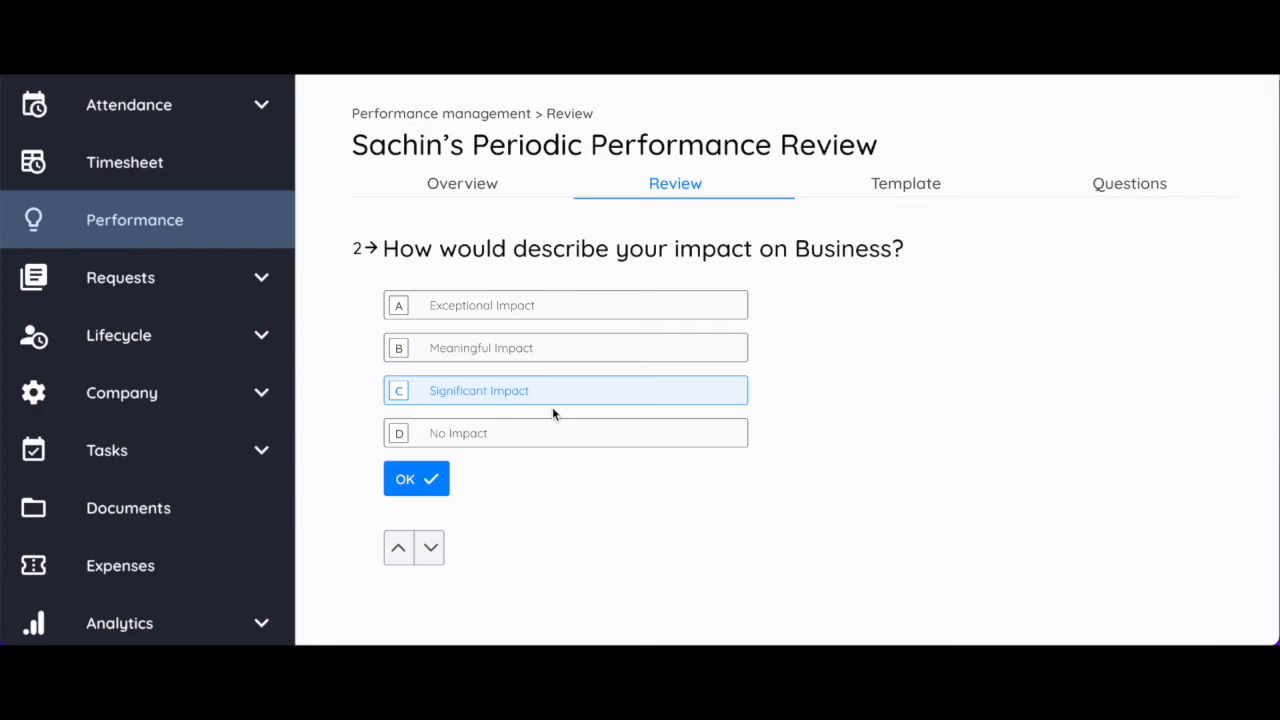
left_click(406, 483)
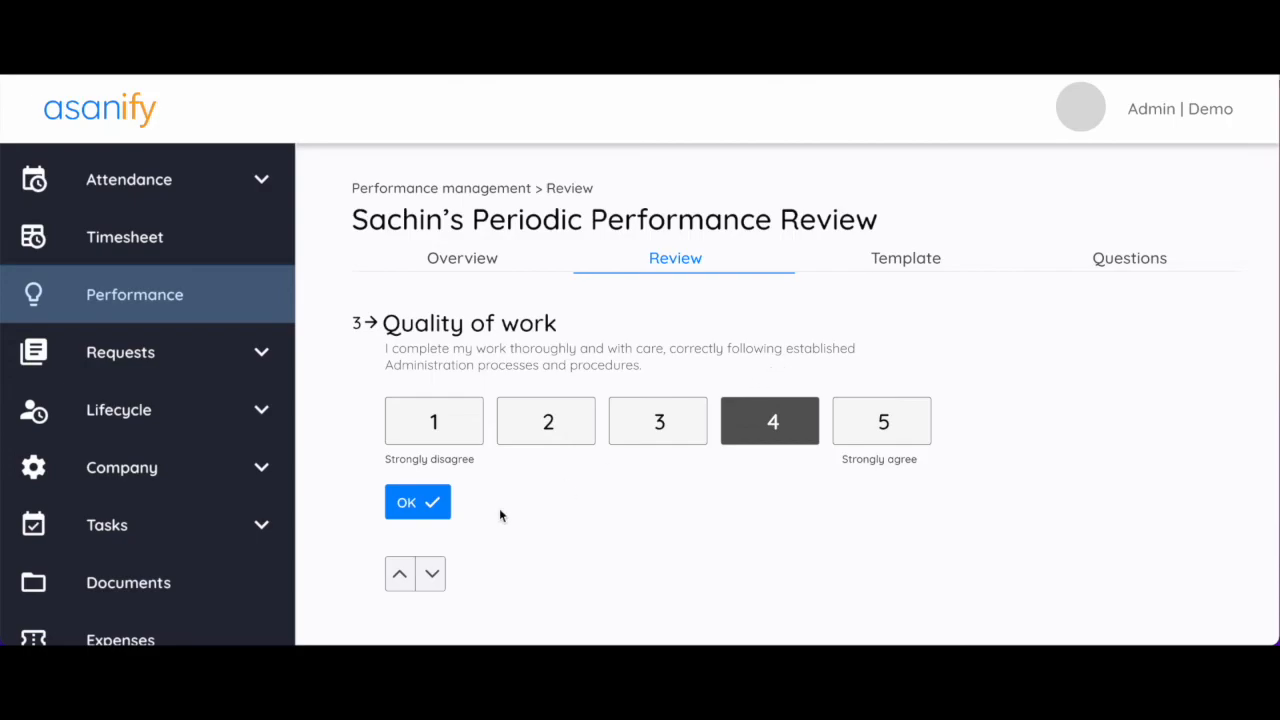
left_click(430, 505)
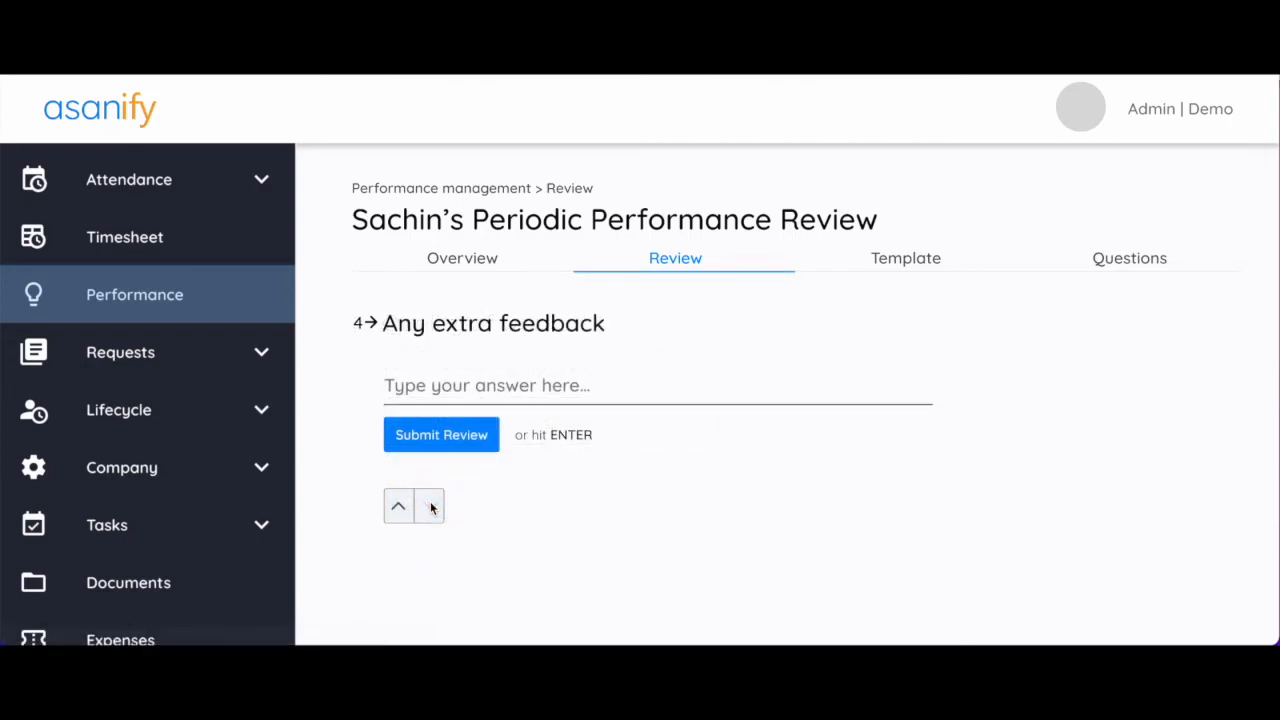
left_click(460, 434)
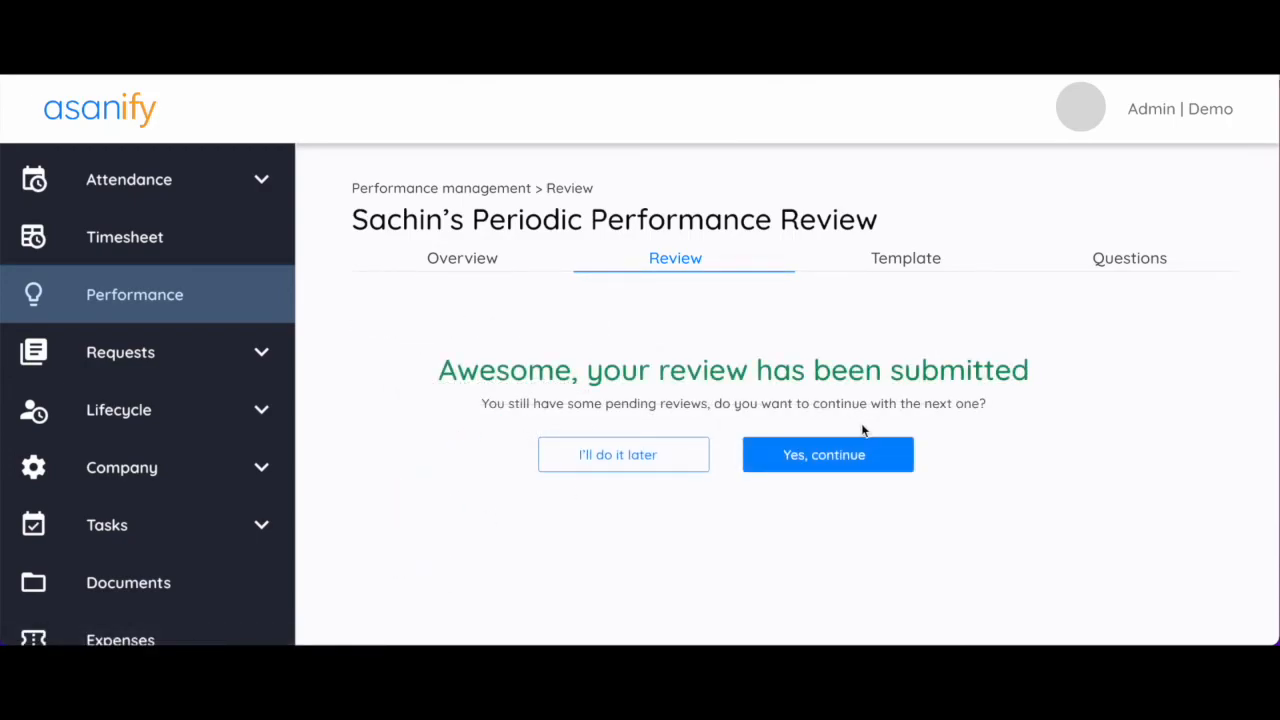
left_click(814, 457)
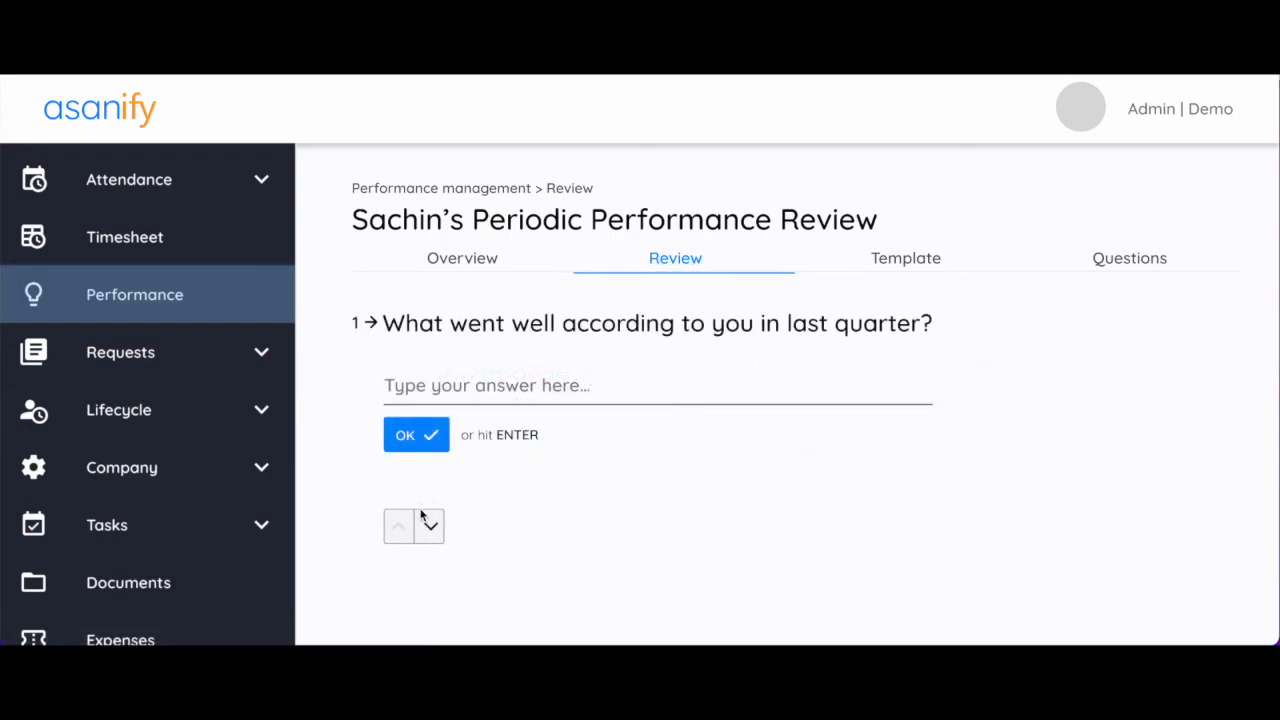
Step: Return to the reviews overview, open the completed review at 100% progress, and read through its four answers
left_click(465, 262)
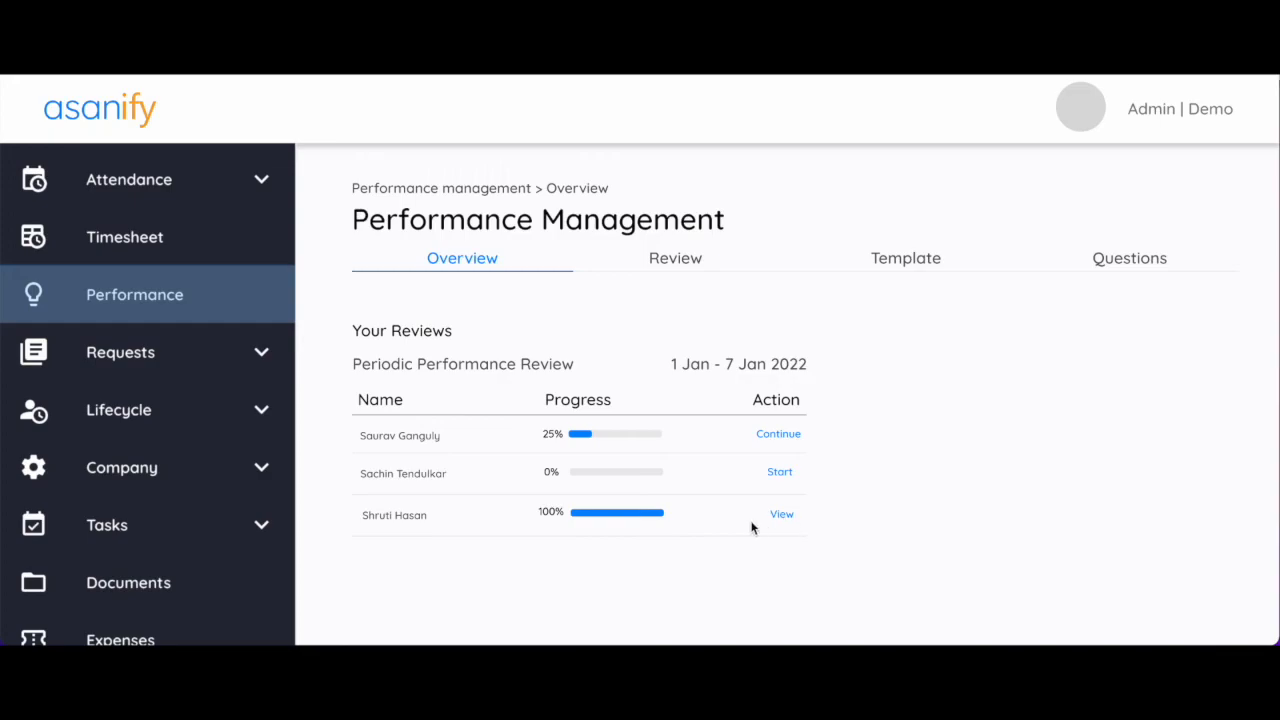
left_click(780, 516)
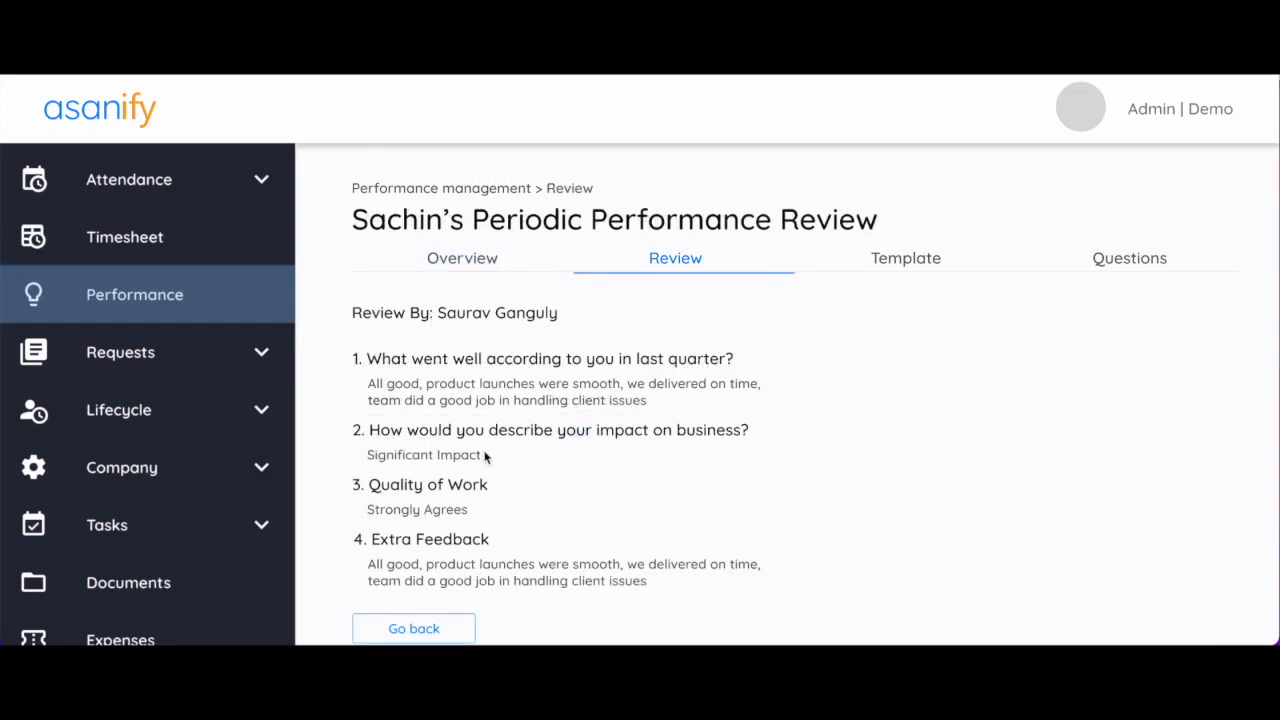
scroll(557, 507, "down", 1)
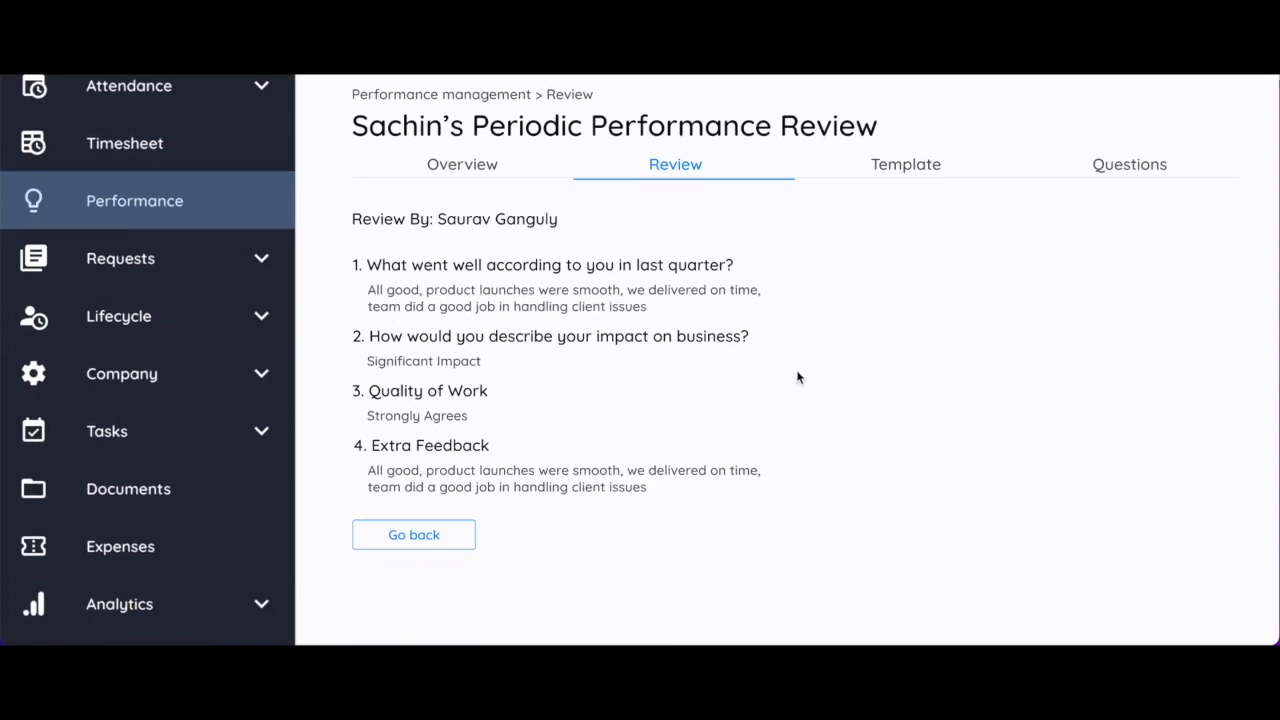
scroll(510, 330, "up", 1)
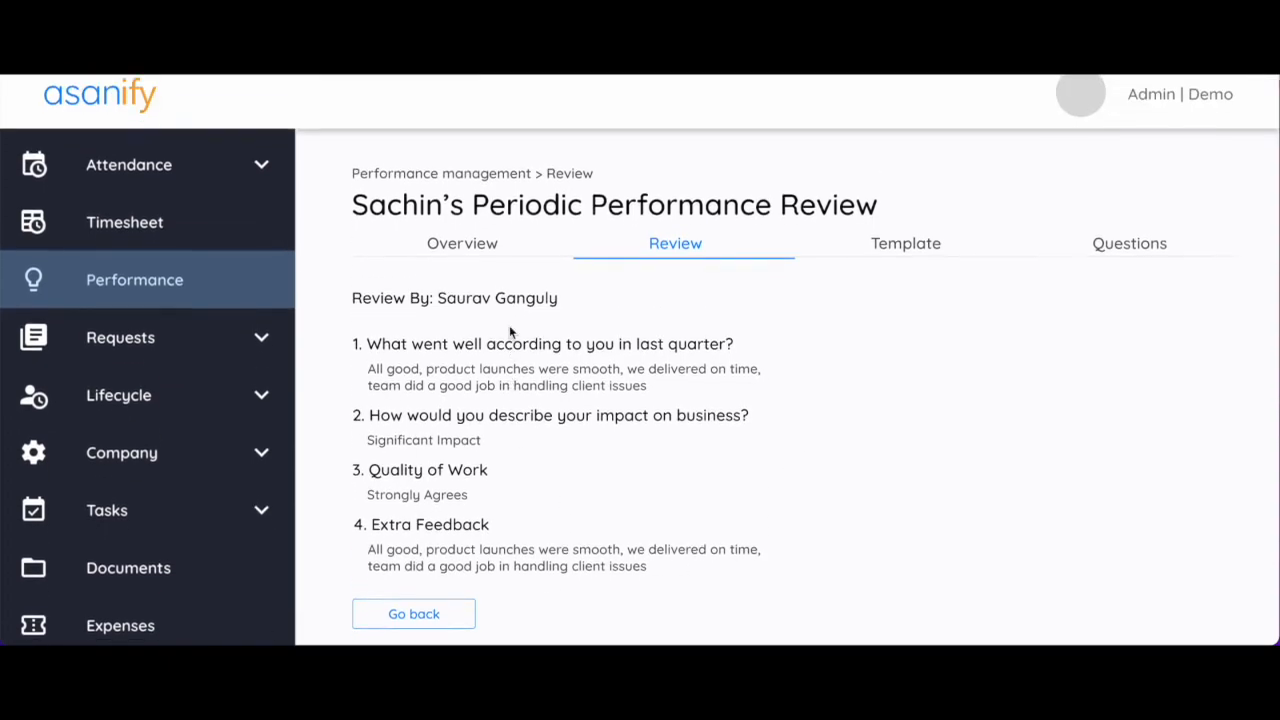
scroll(510, 330, "down", 1)
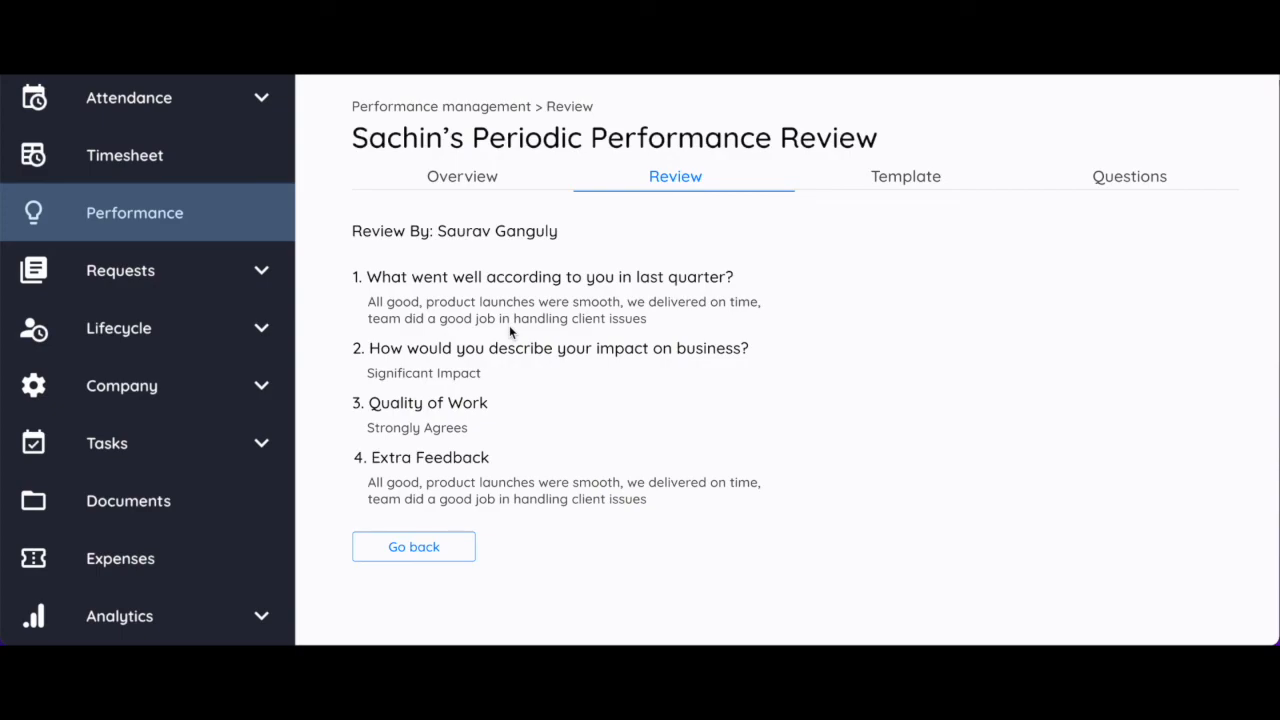
scroll(509, 325, "down", 1)
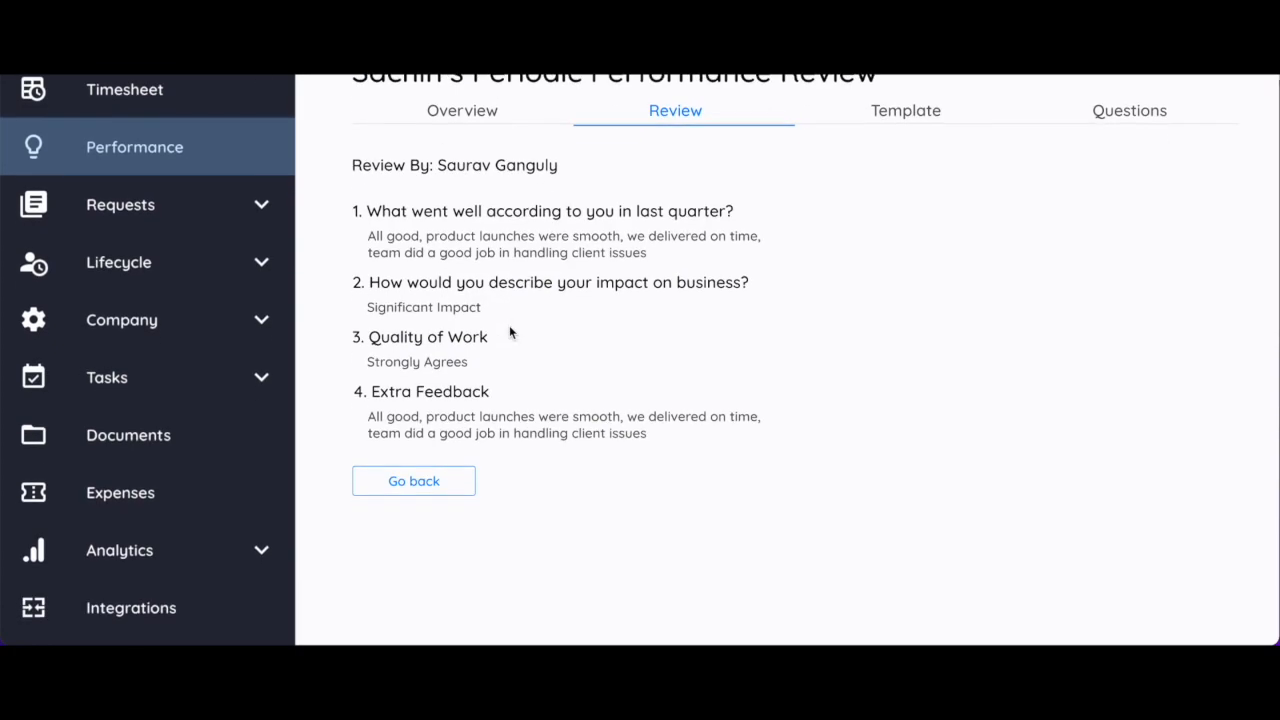